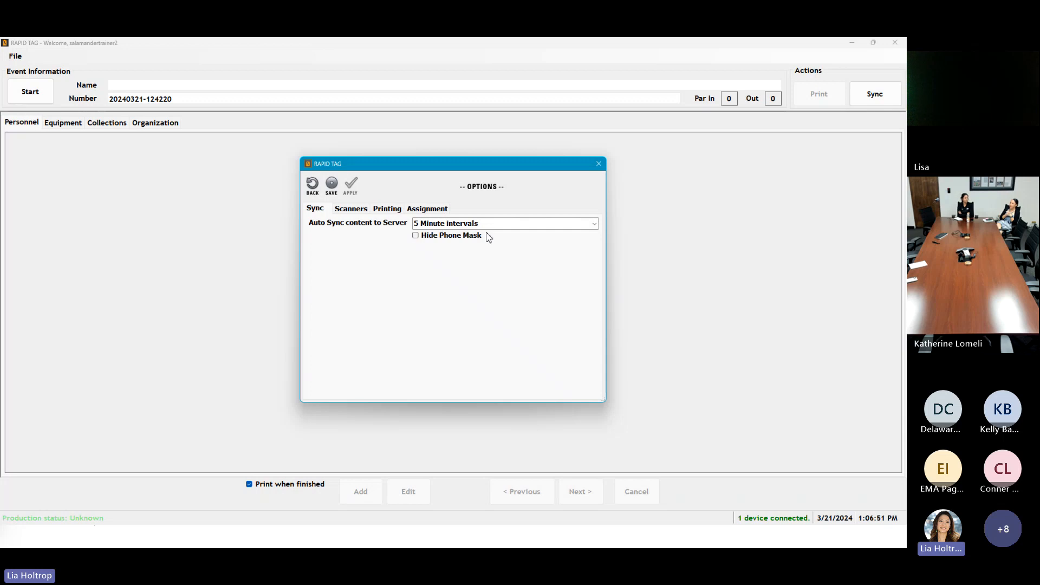
Step: Keep auto sync at 5 minutes and show the Scanners settings, where only USB scanners are enabled
{"action": "left_click", "coordinate": [590, 224]}
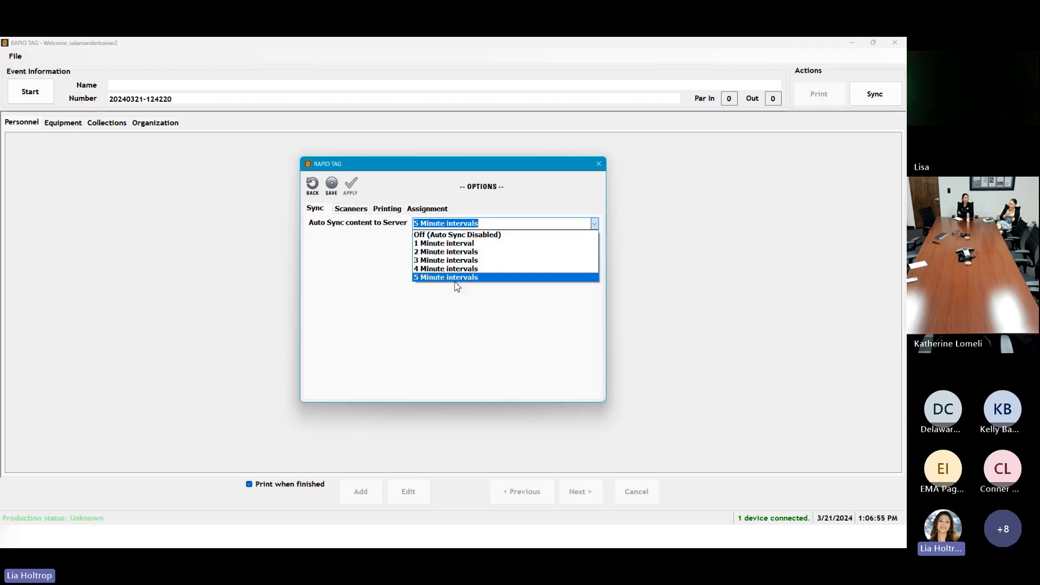
{"action": "left_click", "coordinate": [337, 292]}
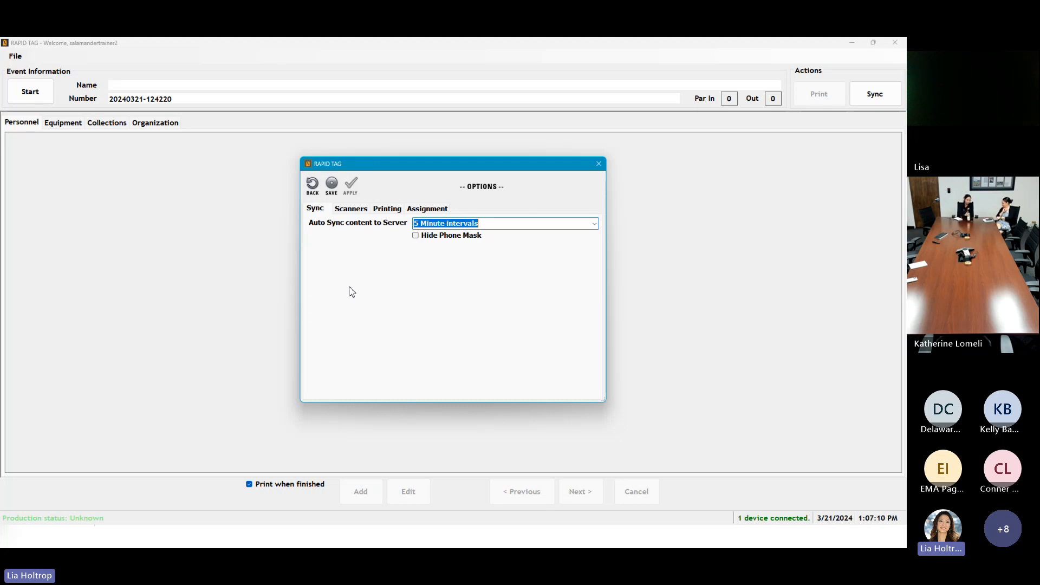
{"action": "left_click", "coordinate": [351, 209]}
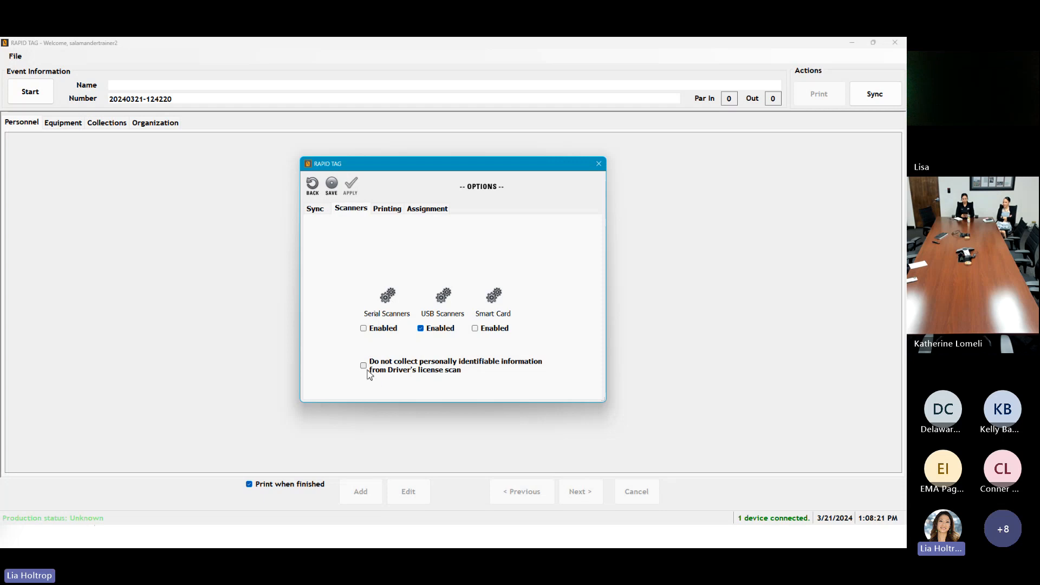
Step: Show the Printing settings: Microsoft Print to PDF, C_2x3_1_Sided_Collection_Card design, Auto Print output
{"action": "left_click", "coordinate": [381, 209]}
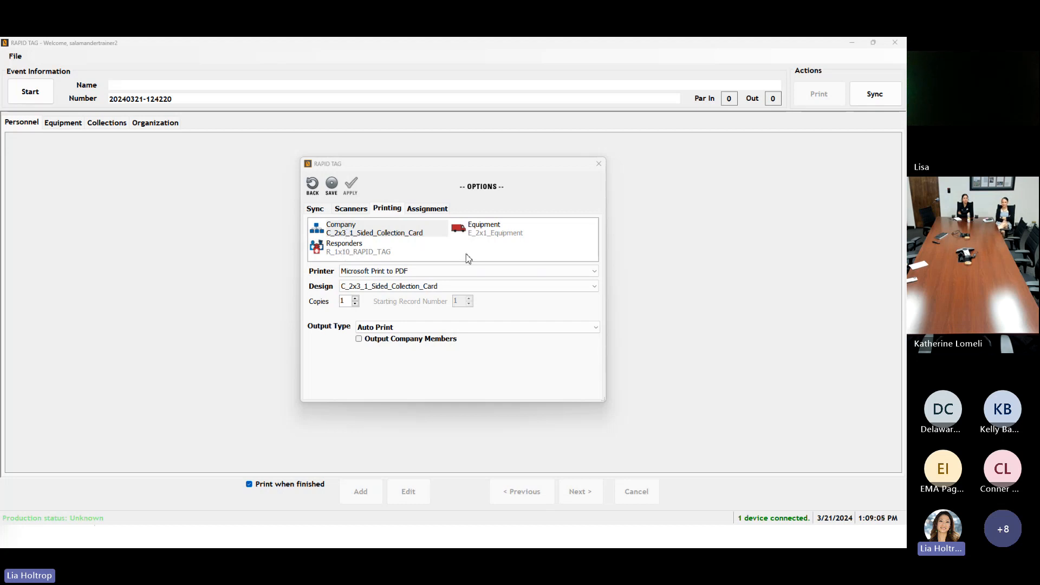
{"action": "left_click", "coordinate": [373, 236]}
{"action": "left_click", "coordinate": [393, 290]}
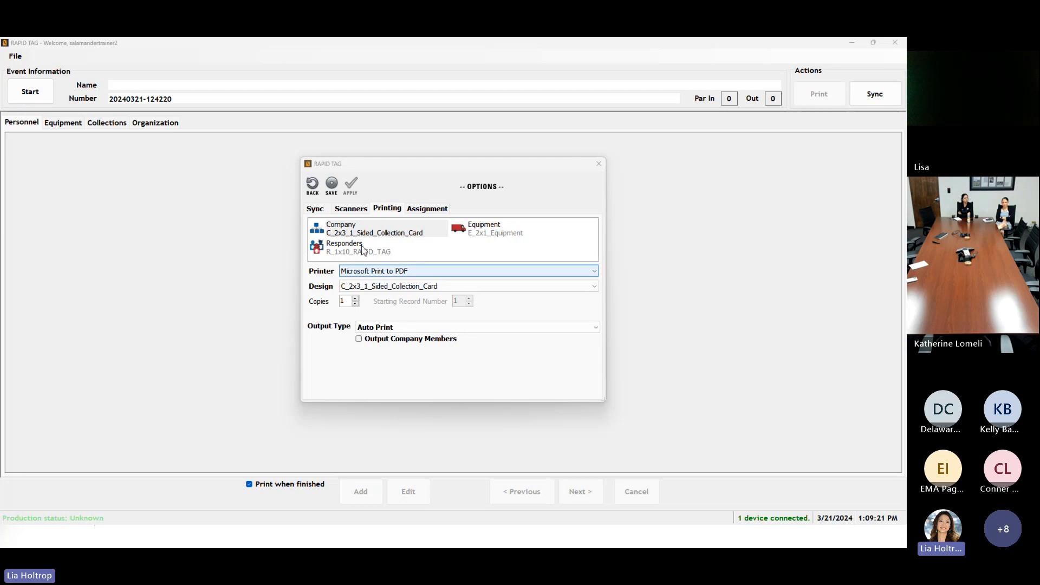
{"action": "left_click", "coordinate": [478, 287]}
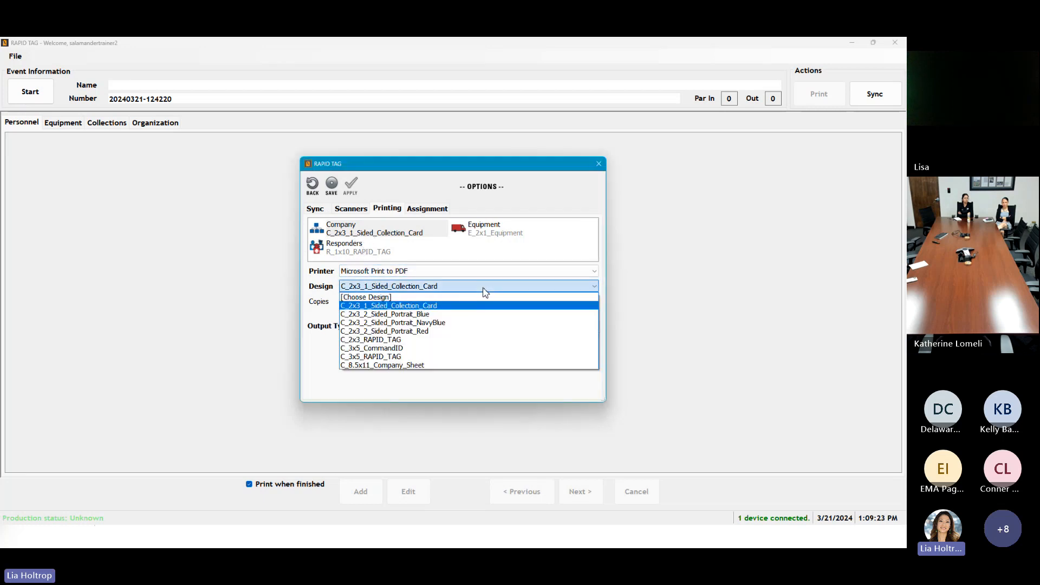
{"action": "left_click", "coordinate": [377, 229]}
{"action": "left_click", "coordinate": [376, 229]}
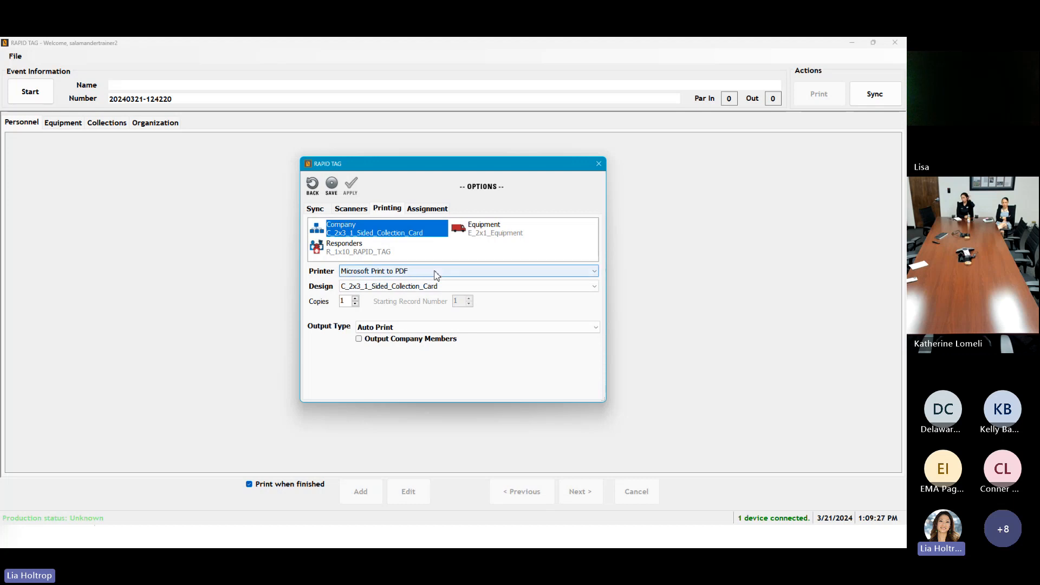
{"action": "left_click", "coordinate": [529, 287]}
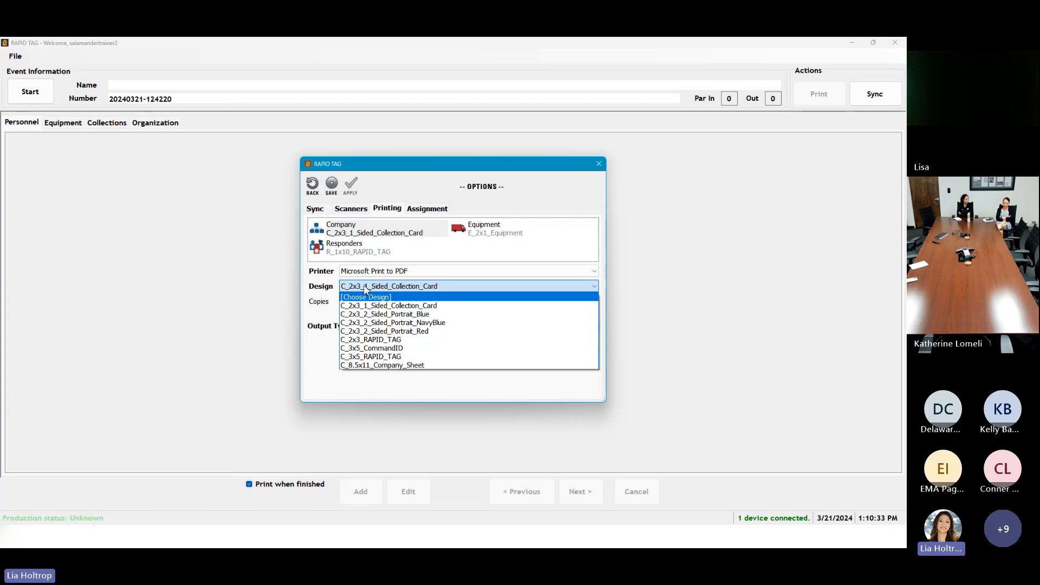
Step: Select the Responders labels and browse their designs, leaving R_1x10_RAPID_TAG unchanged
{"action": "left_click", "coordinate": [356, 252]}
{"action": "left_click", "coordinate": [359, 254]}
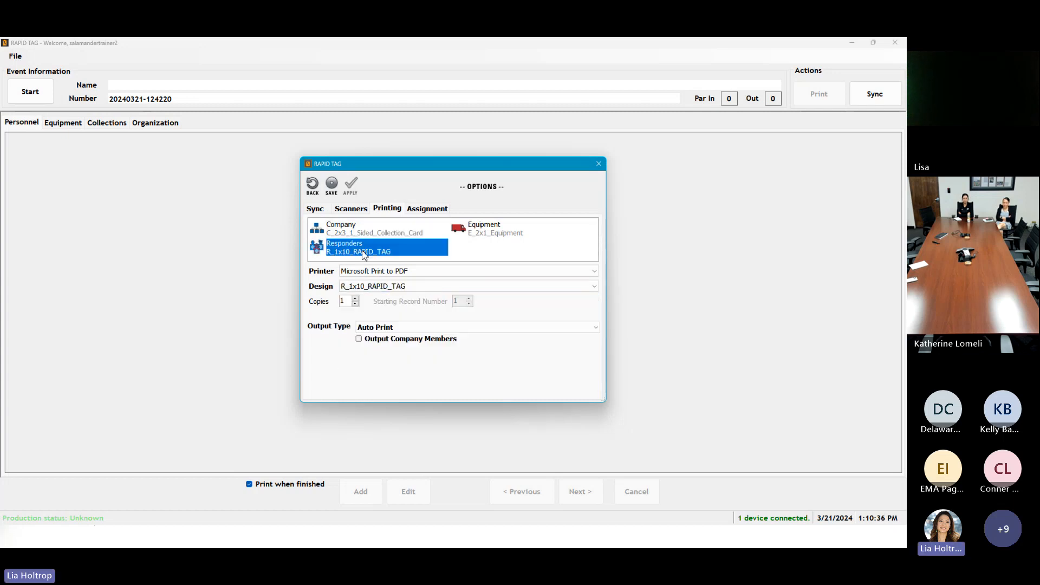
{"action": "left_click", "coordinate": [395, 290]}
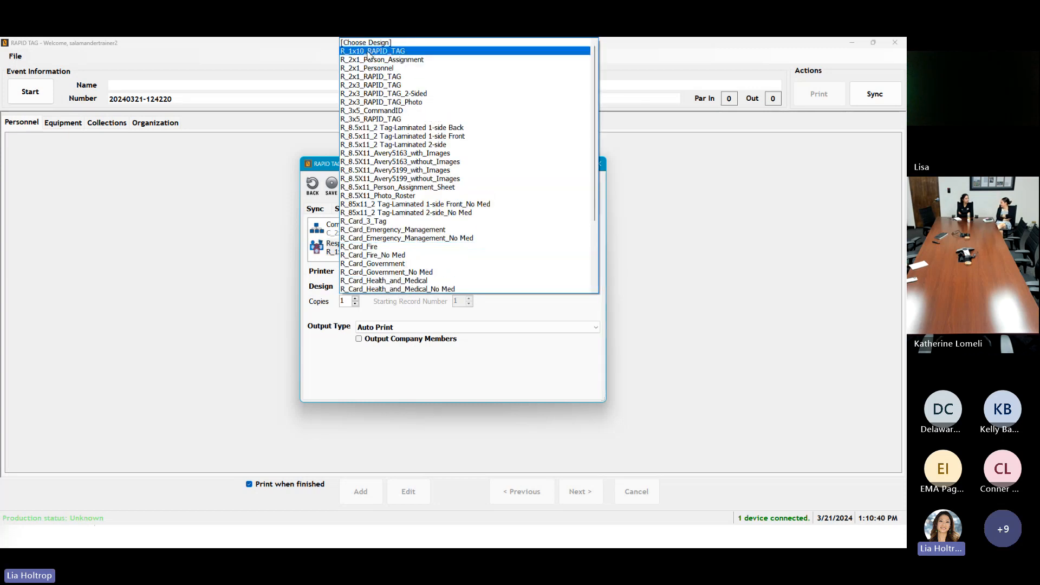
{"action": "scroll", "coordinate": [380, 259], "scroll_direction": "down", "scroll_amount": 1}
{"action": "scroll", "coordinate": [381, 258], "scroll_direction": "down", "scroll_amount": 3}
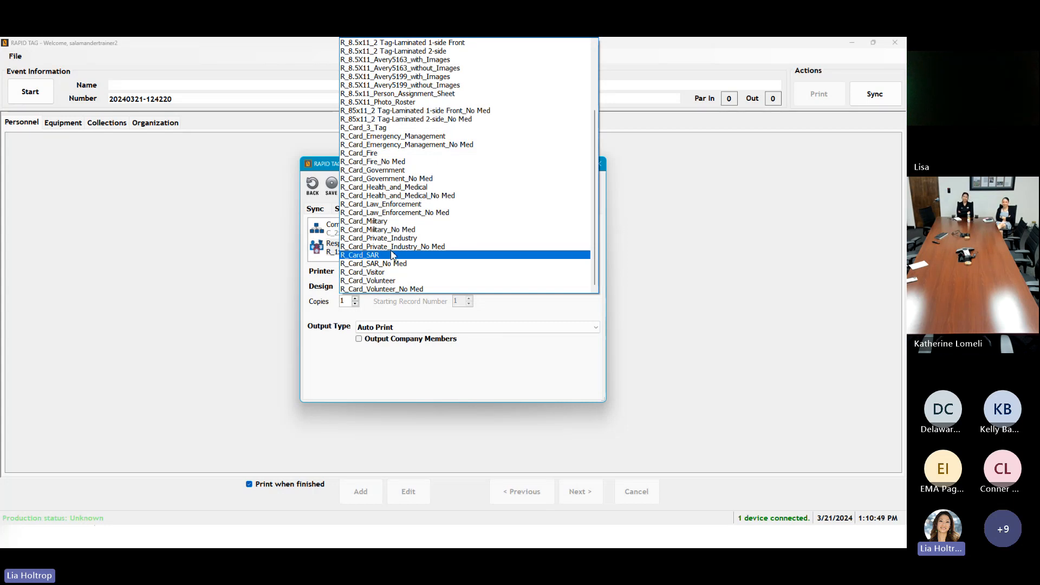
{"action": "scroll", "coordinate": [390, 257], "scroll_direction": "up", "scroll_amount": 4}
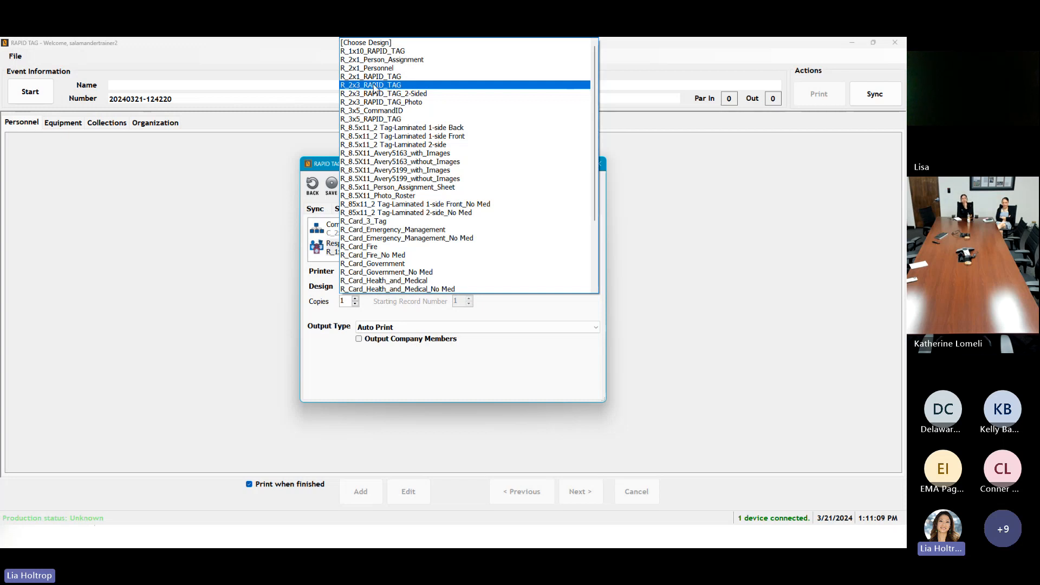
{"action": "scroll", "coordinate": [372, 231], "scroll_direction": "down", "scroll_amount": 3}
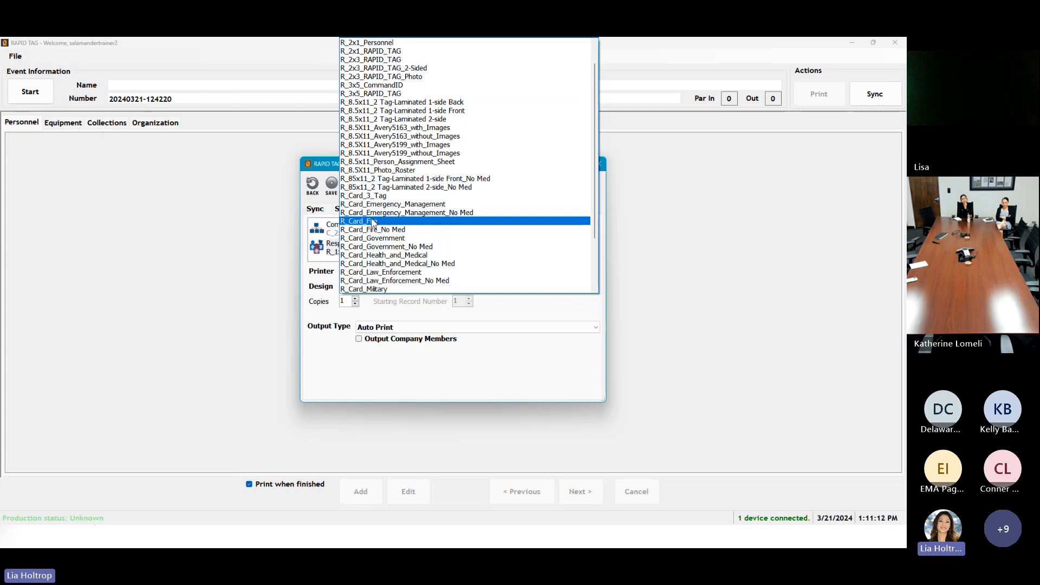
{"action": "scroll", "coordinate": [373, 231], "scroll_direction": "up", "scroll_amount": 3}
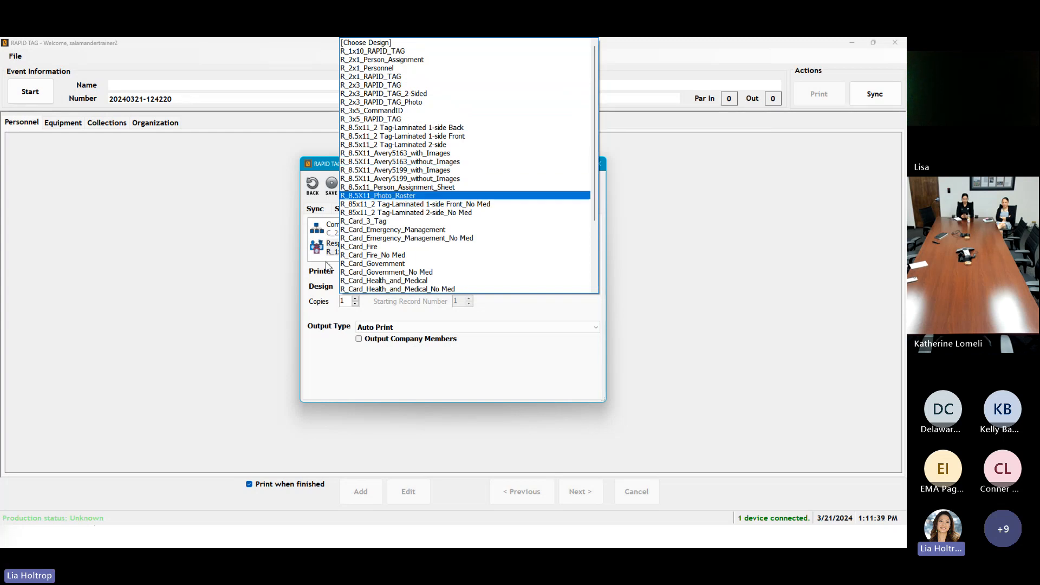
{"action": "left_click", "coordinate": [346, 354]}
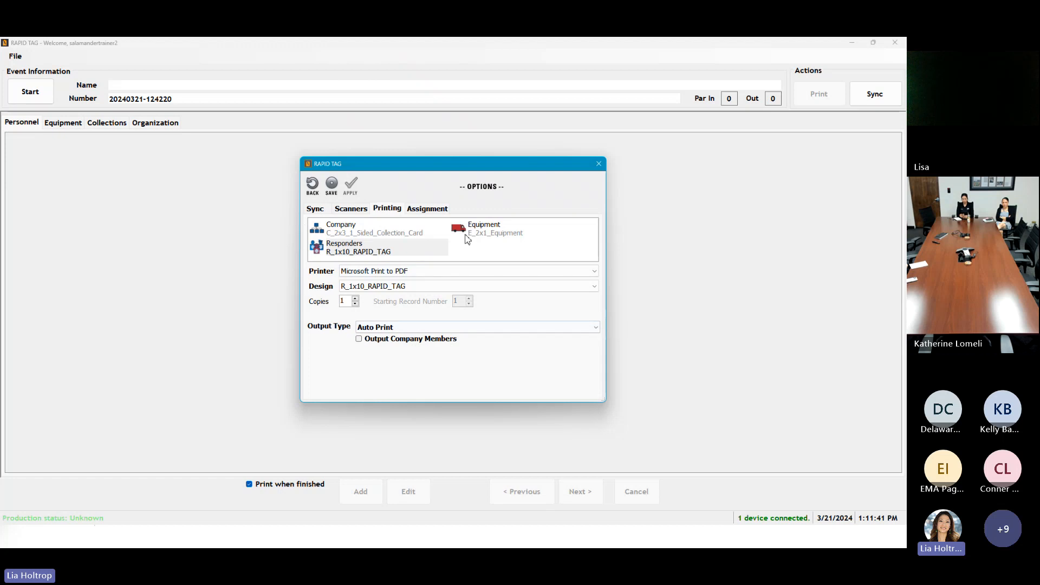
Step: Browse the Equipment label designs without changing them
{"action": "left_click", "coordinate": [495, 237]}
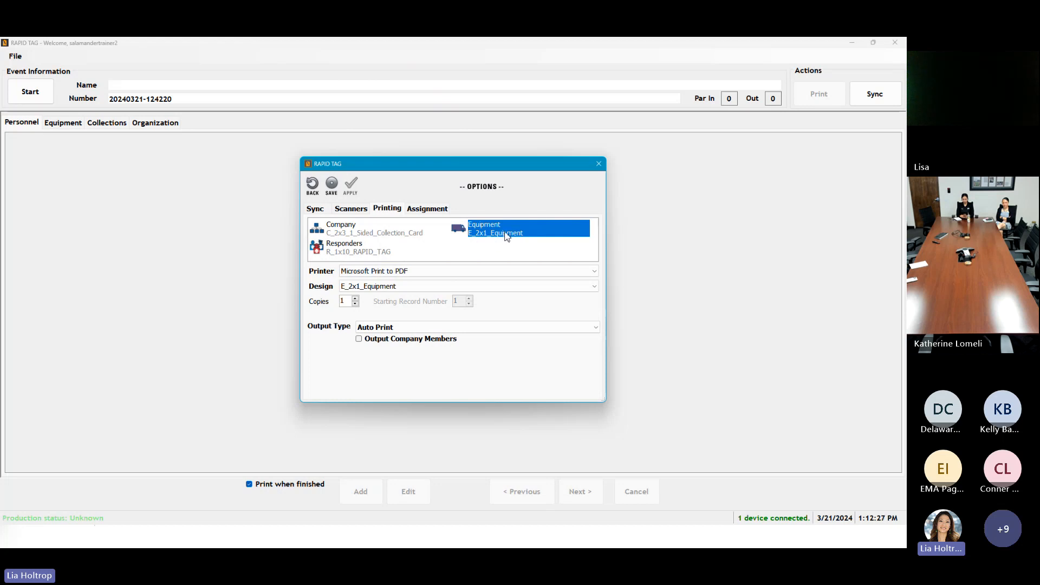
{"action": "left_click", "coordinate": [406, 286]}
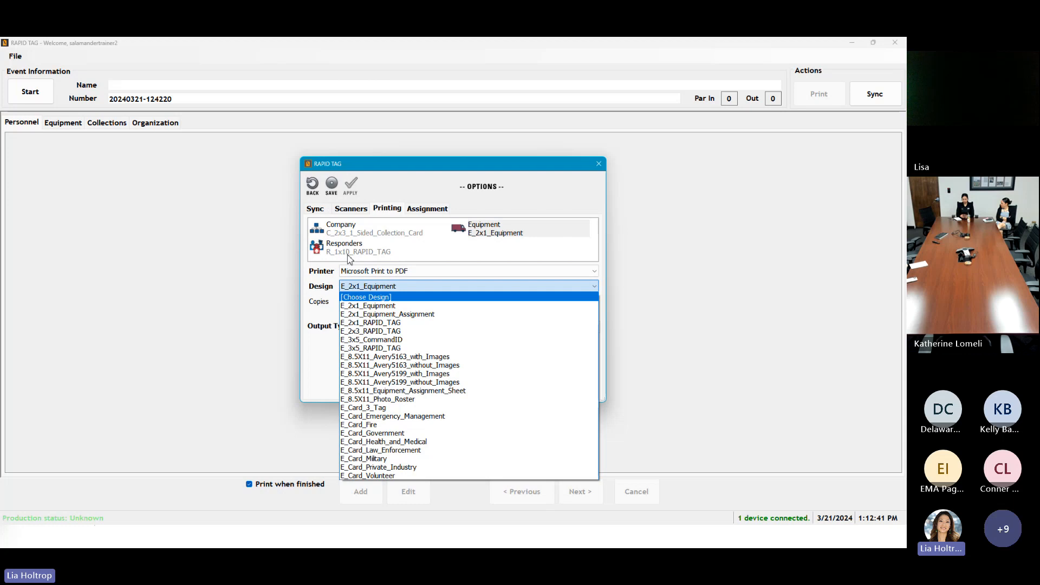
{"action": "left_click", "coordinate": [366, 234]}
Step: Return to the Company labels and keep the C_2x3_1_Sided_Collection_Card design
{"action": "left_click", "coordinate": [366, 233]}
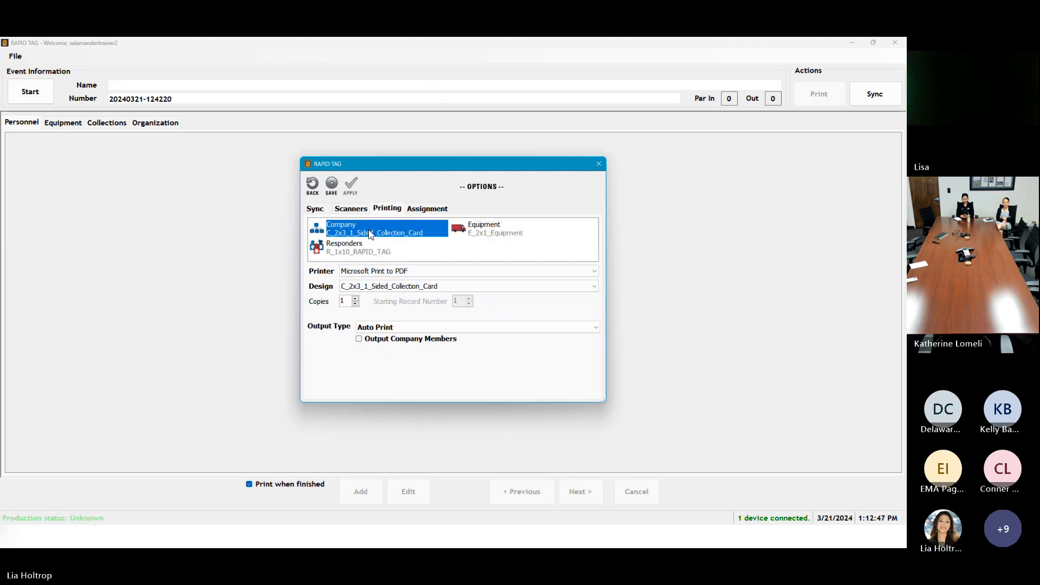
{"action": "left_click", "coordinate": [396, 286]}
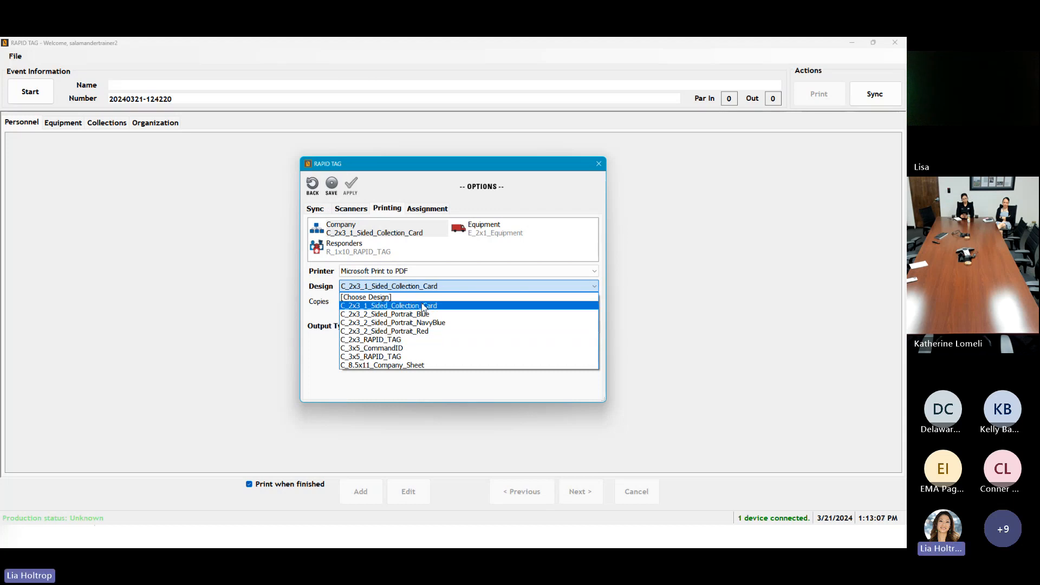
{"action": "left_click", "coordinate": [325, 274]}
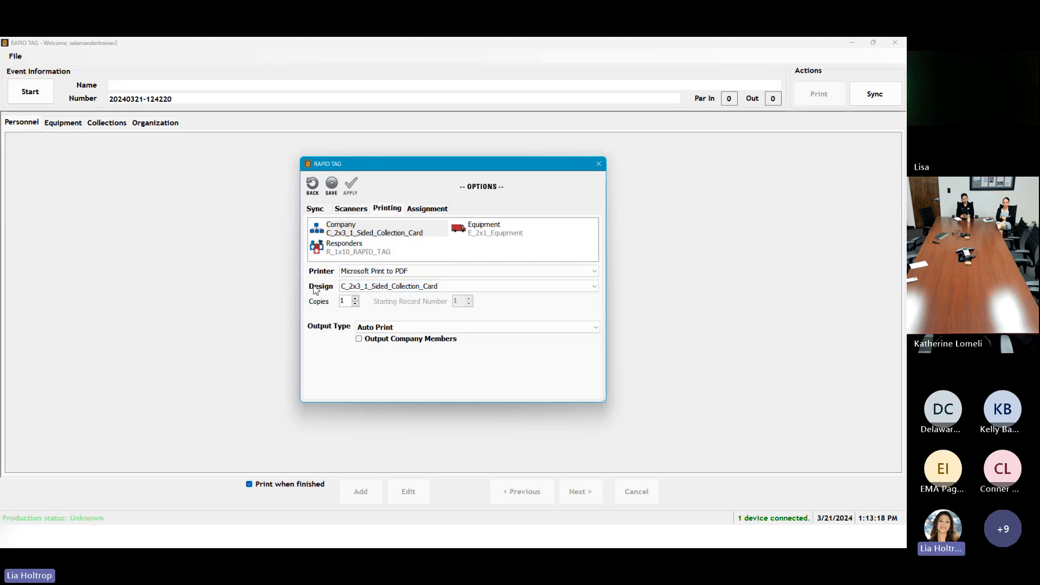
Step: Keep Microsoft Print to PDF as the printer and list the available output types
{"action": "left_click", "coordinate": [420, 273]}
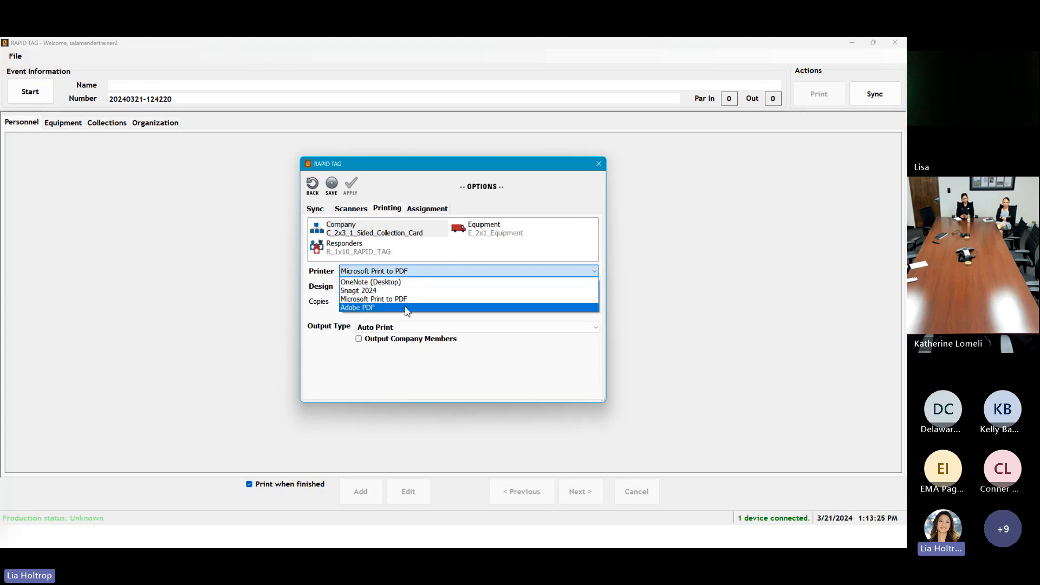
{"action": "left_click", "coordinate": [328, 363]}
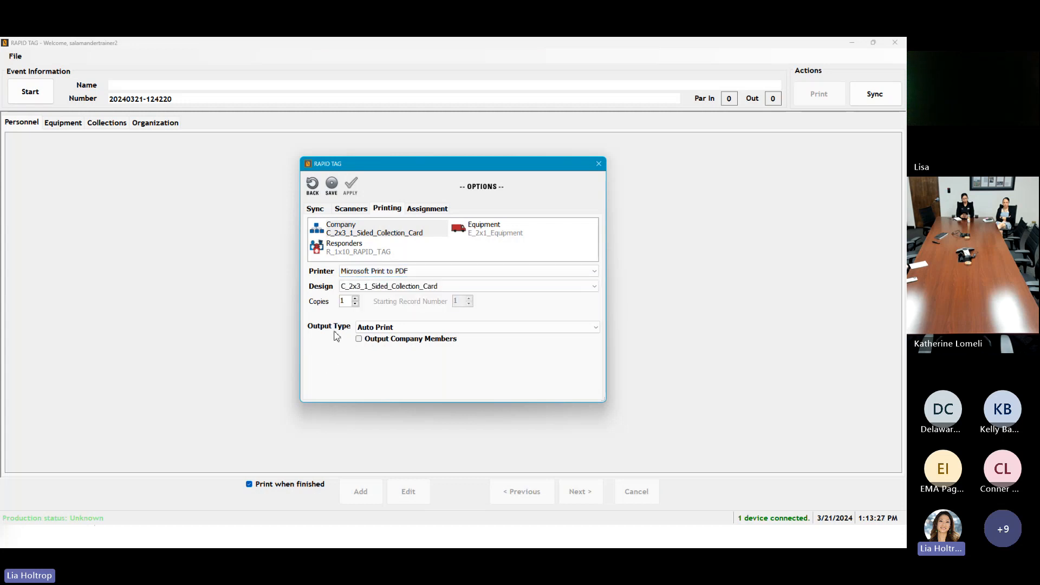
{"action": "left_click", "coordinate": [541, 328]}
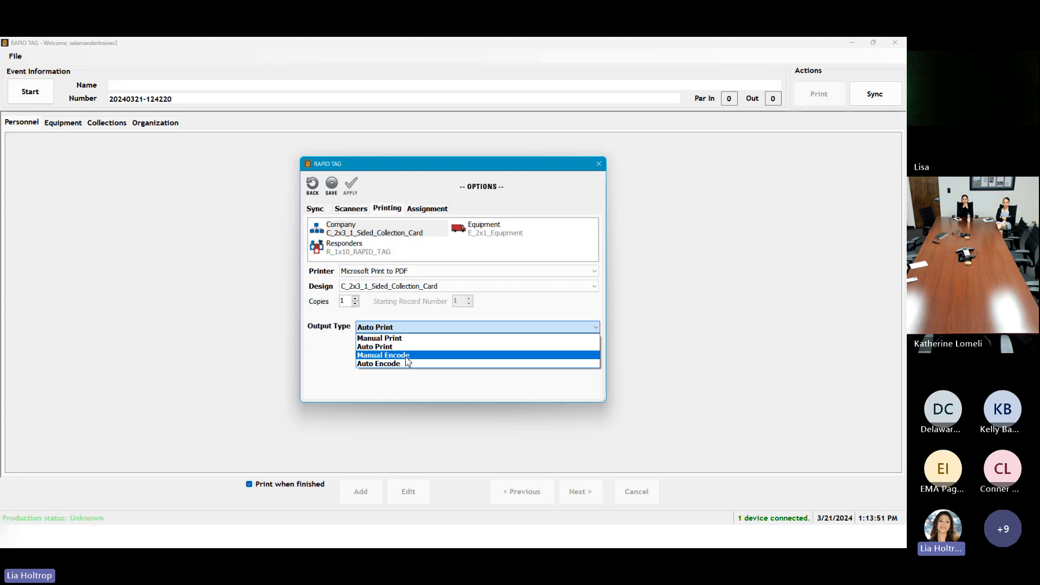
Step: Keep Auto Print output and show the Assignment settings: Checked In, check-out enabled, Off Scene
{"action": "left_click", "coordinate": [387, 346]}
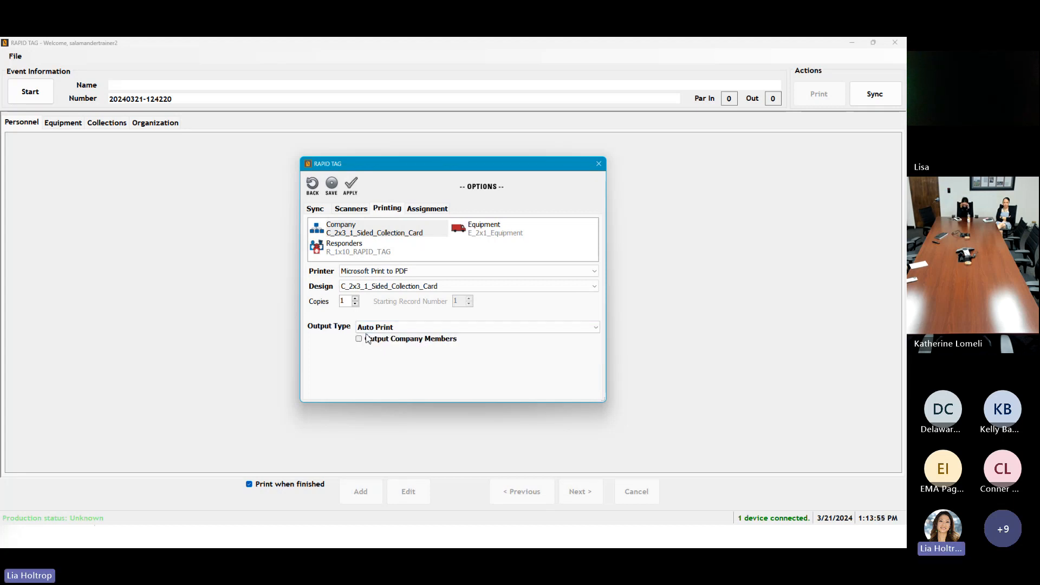
{"action": "left_click", "coordinate": [249, 484]}
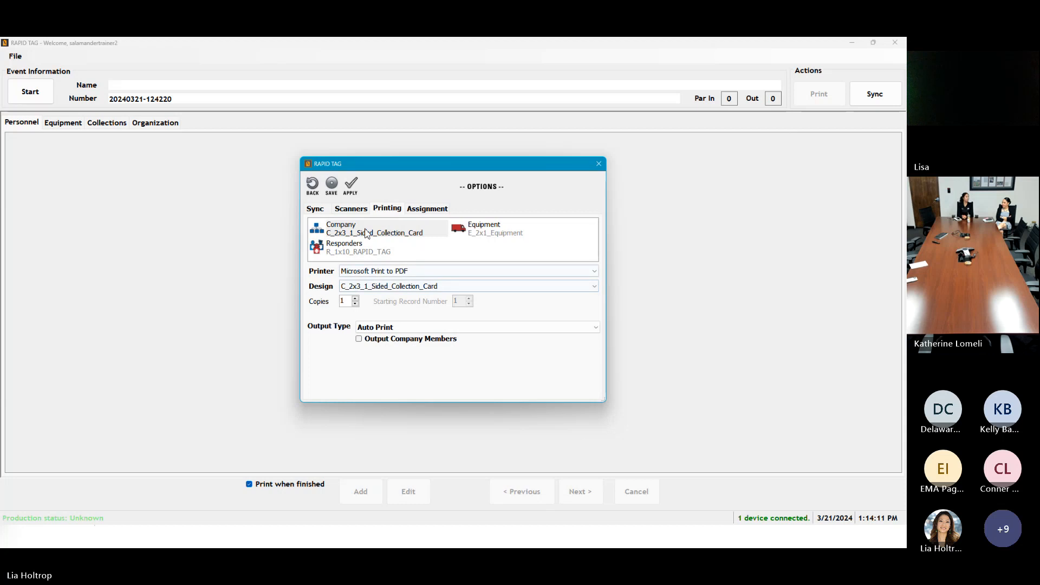
{"action": "left_click", "coordinate": [428, 211]}
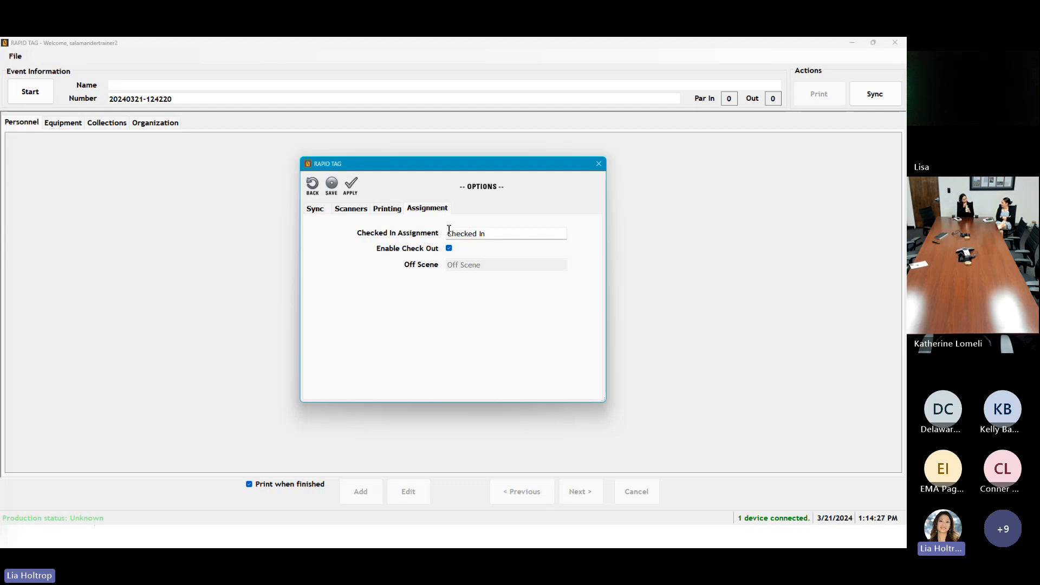
Step: Leave the check-in assignment as Checked In and save the options
{"action": "left_click_drag", "start_coordinate": [452, 237], "coordinate": [505, 231]}
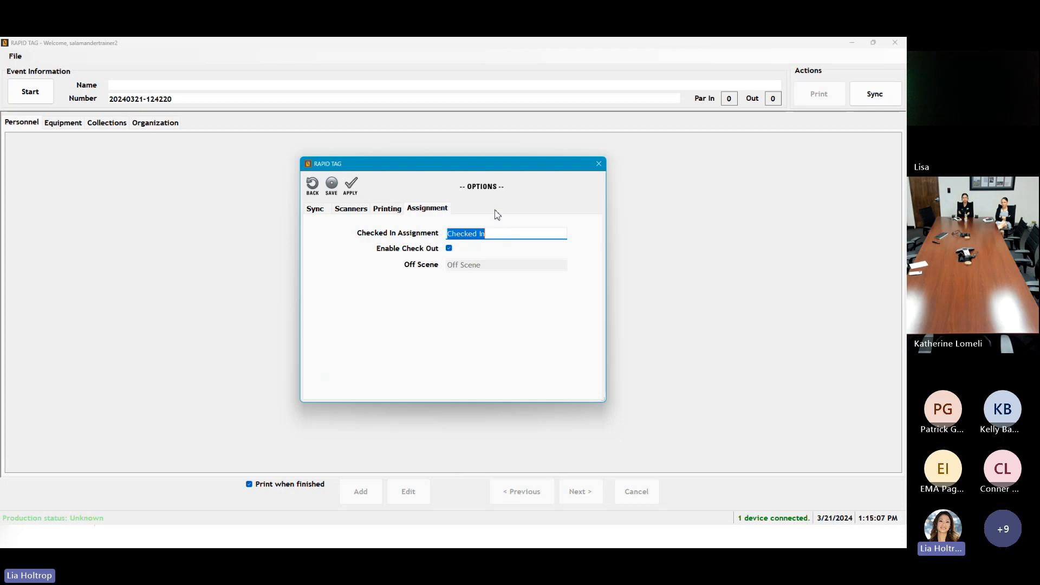
{"action": "left_click", "coordinate": [493, 234]}
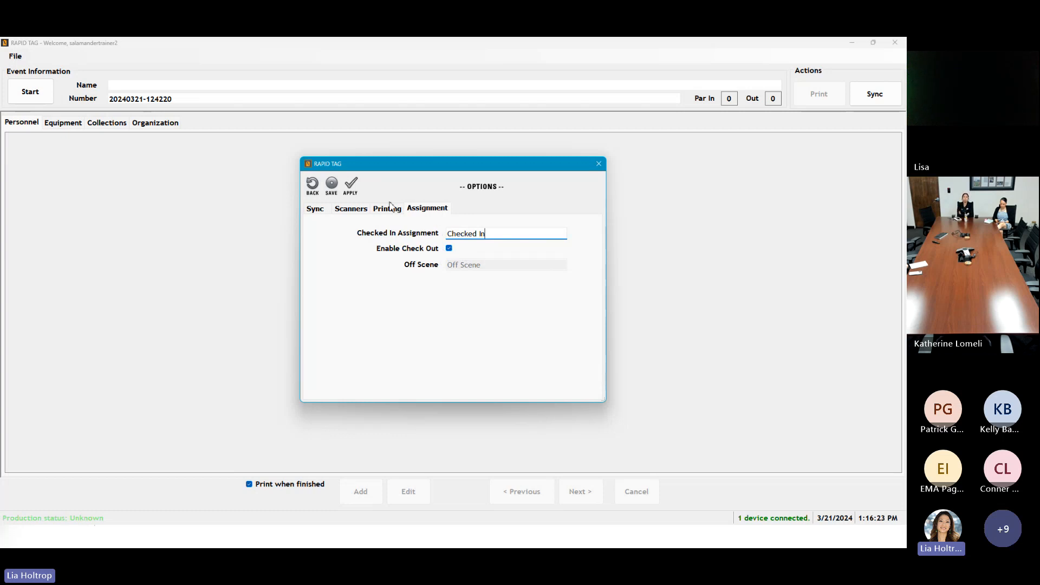
{"action": "left_click", "coordinate": [335, 186]}
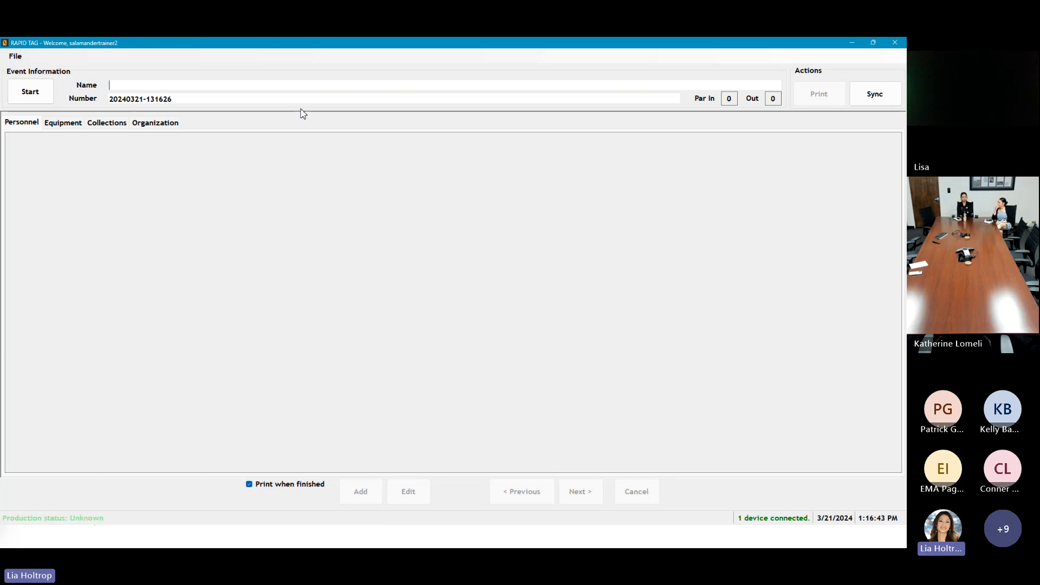
Step: Name the new event 'Solar Eclispse 2024'
{"action": "type", "text": "Solar"}
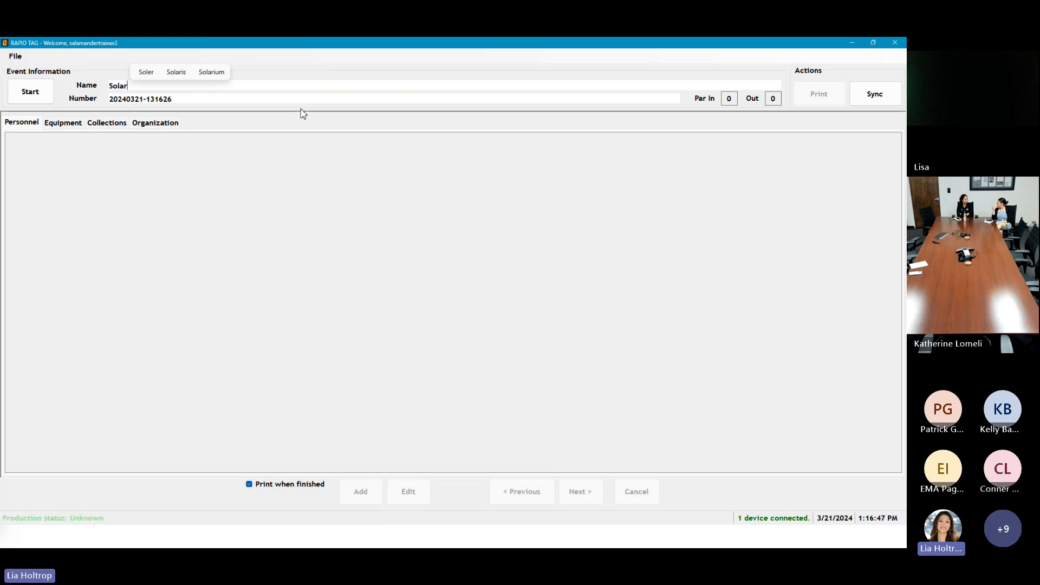
{"action": "type", "text": " Eclisps"}
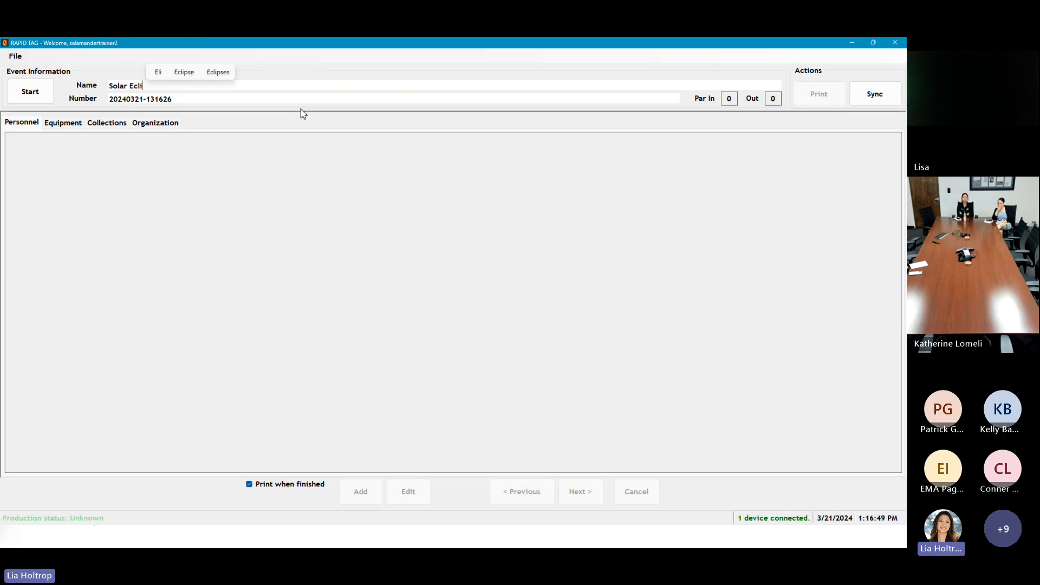
{"action": "type", "text": "2024"}
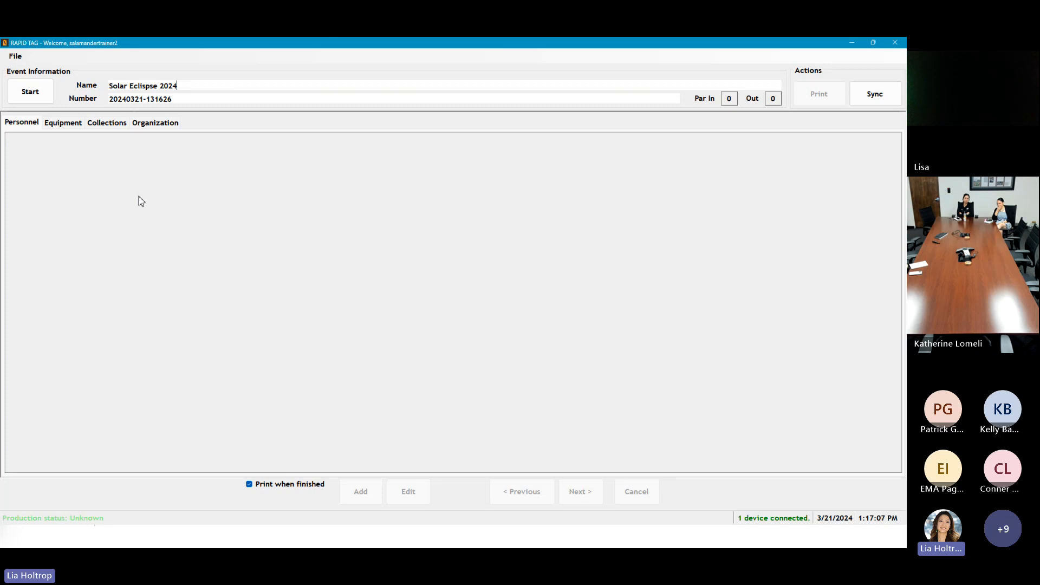
Step: Start the Solar Eclispse 2024 event and sync it so production status shows Online
{"action": "left_click", "coordinate": [31, 91]}
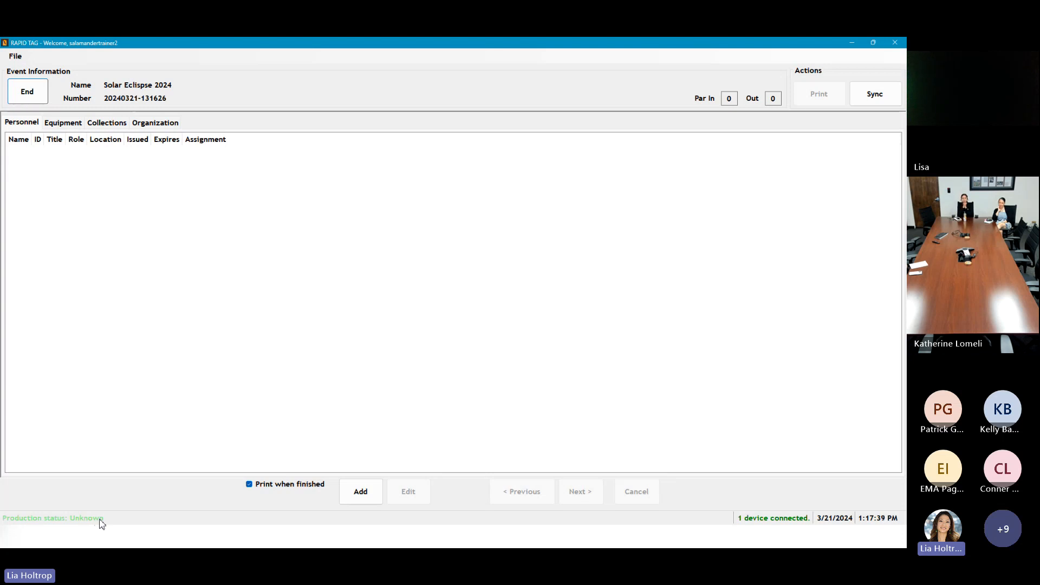
{"action": "left_click", "coordinate": [875, 95]}
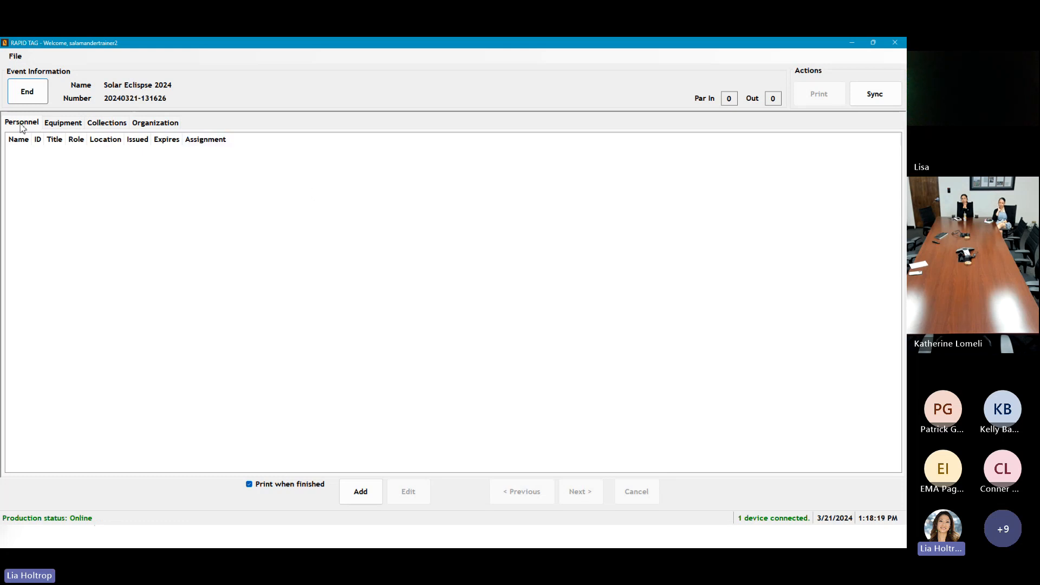
{"action": "left_click", "coordinate": [170, 124]}
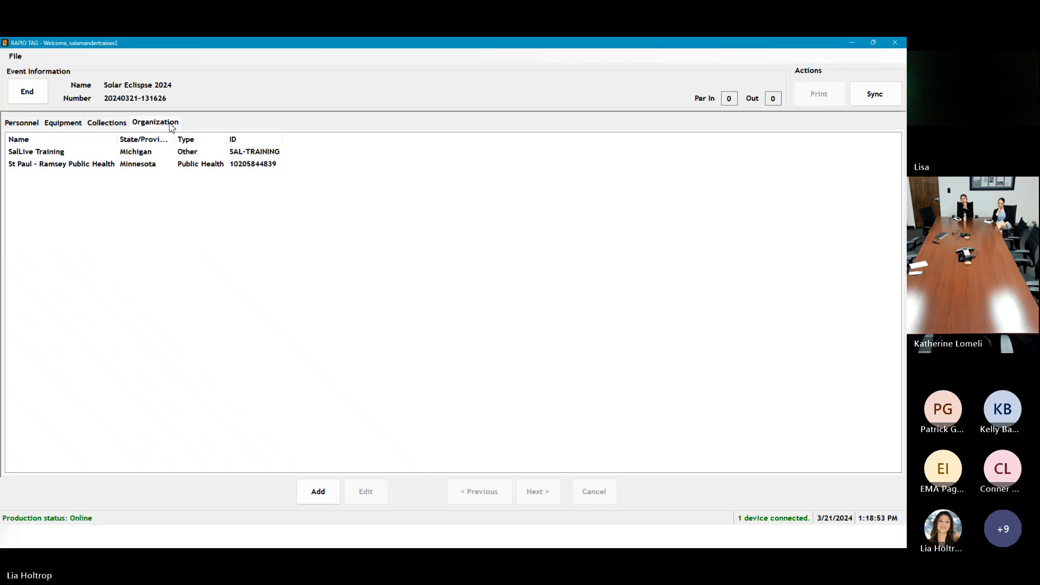
{"action": "left_click", "coordinate": [30, 126]}
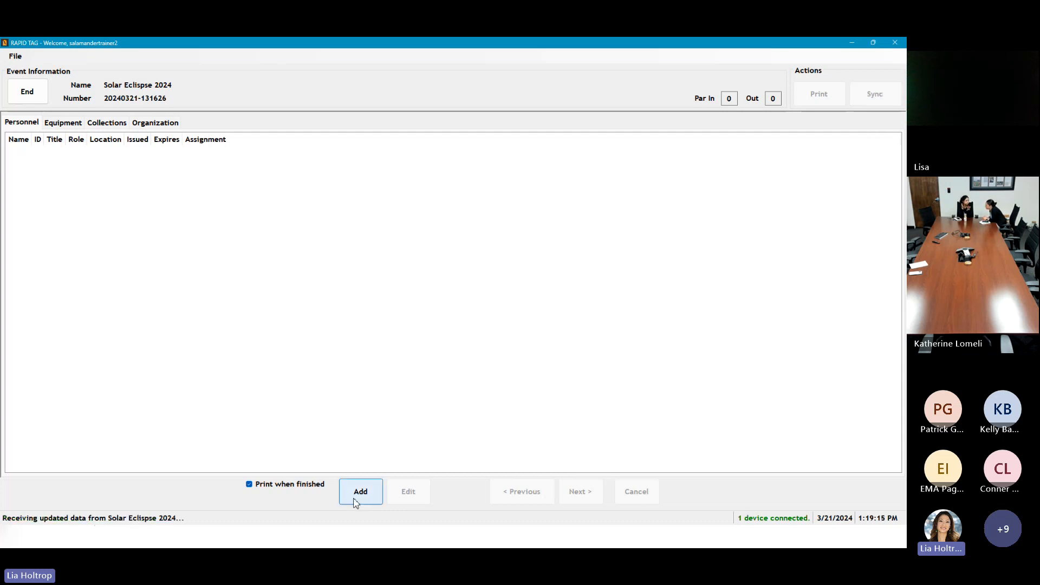
Step: Begin a new personnel entry and list its organizations: SalLive Training, St Paul - Ramsey Public Health
{"action": "left_click", "coordinate": [361, 492]}
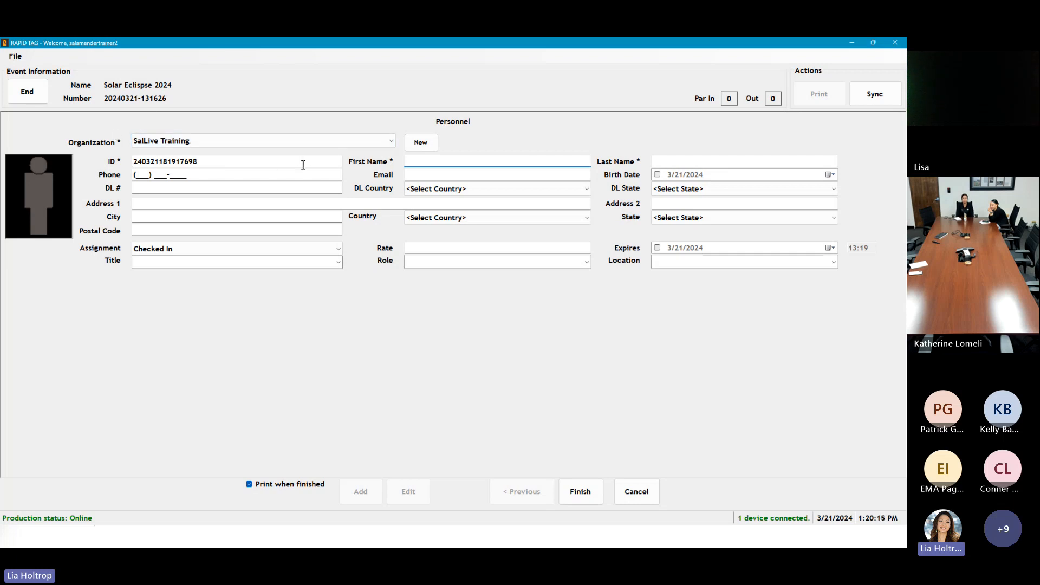
{"action": "left_click", "coordinate": [257, 142]}
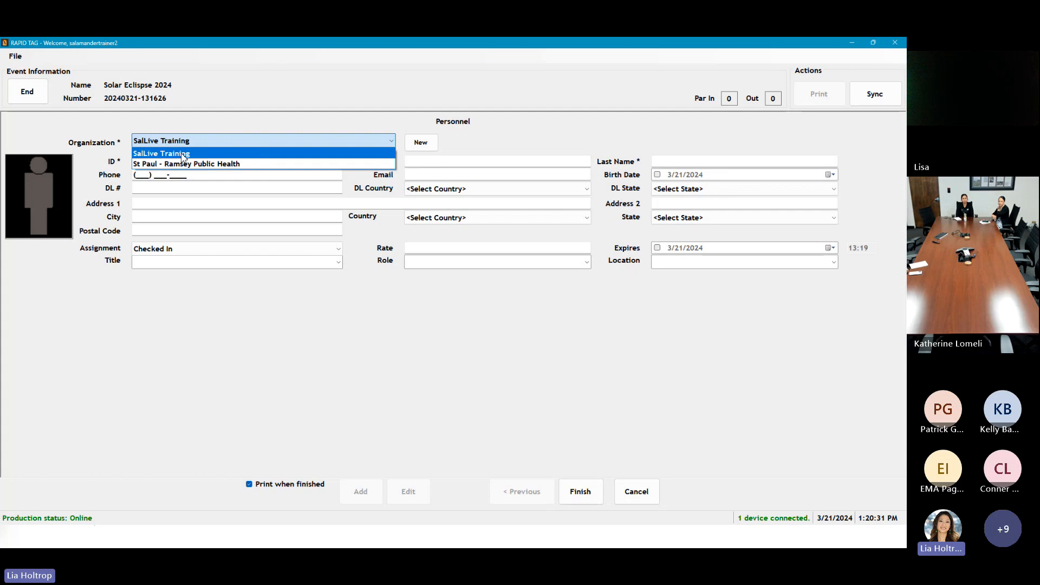
Step: Start a new organization and name it American Red Cross
{"action": "left_click", "coordinate": [426, 148]}
{"action": "left_click", "coordinate": [426, 148]}
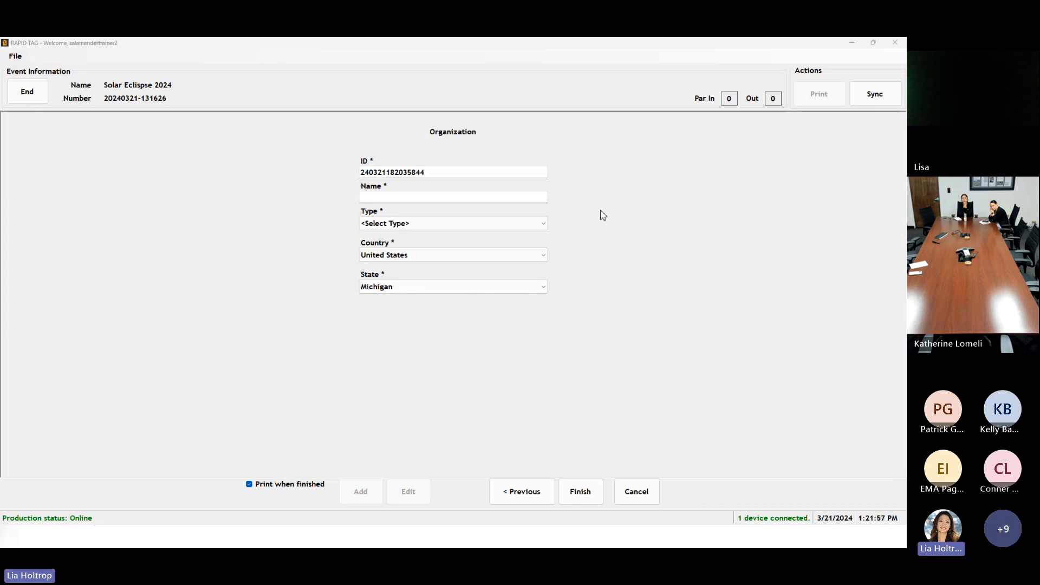
{"action": "left_click", "coordinate": [399, 197]}
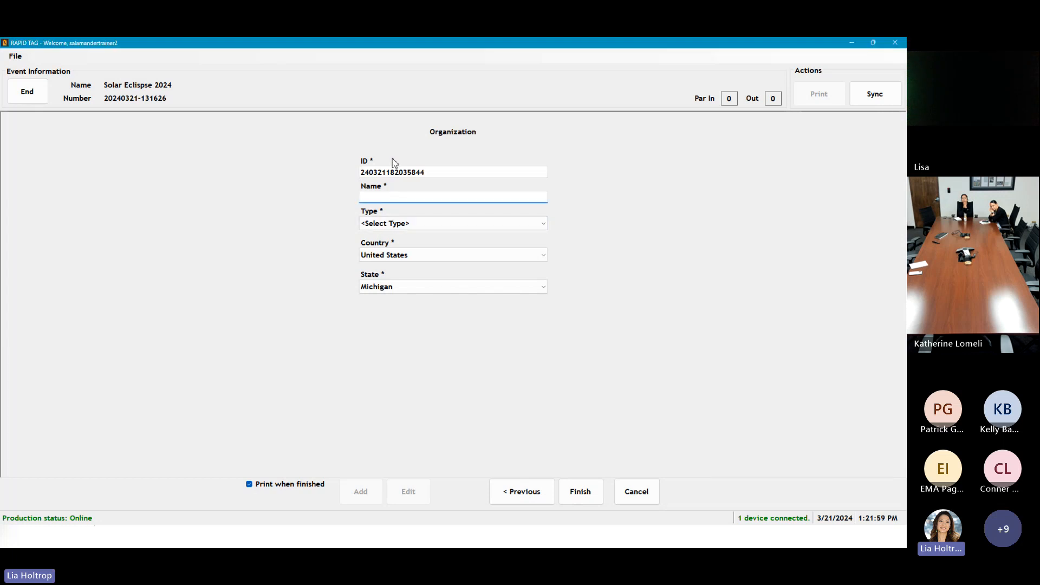
{"action": "type", "text": "AMeroi"}
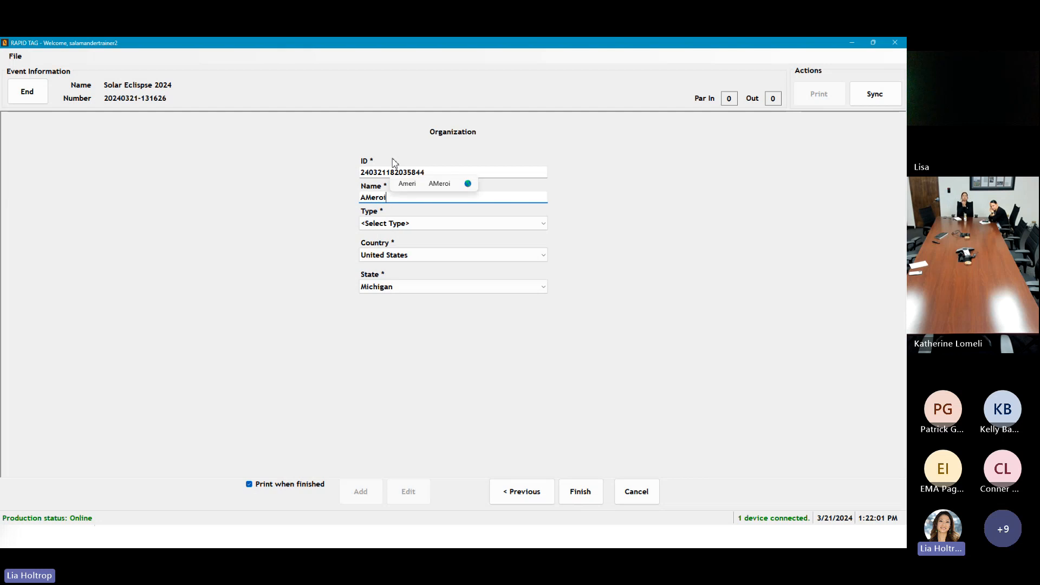
{"action": "key", "text": "BackSpace"}
{"action": "key", "text": "BackSpace"}
{"action": "key", "text": "BackSpace"}
{"action": "key", "text": "BackSpace"}
{"action": "key", "text": "BackSpace"}
{"action": "type", "text": "merican Re"}
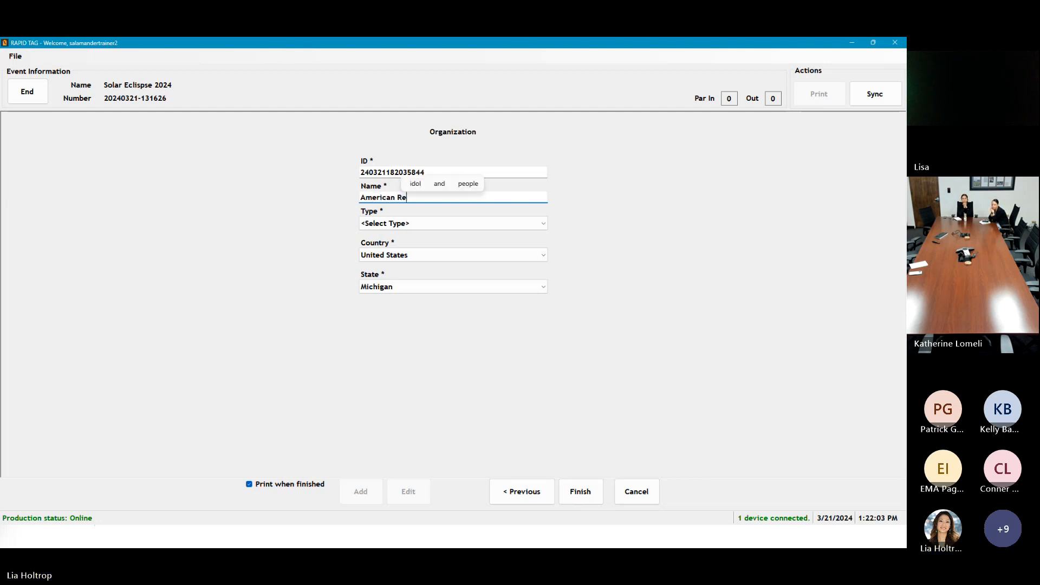
{"action": "type", "text": "d Cross"}
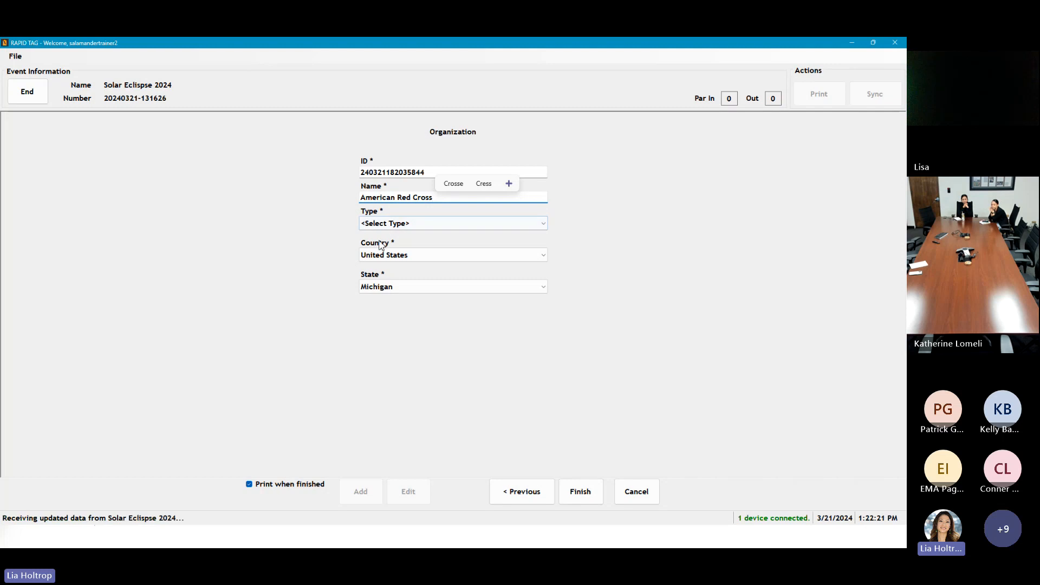
{"action": "left_click_drag", "start_coordinate": [361, 198], "coordinate": [442, 195]}
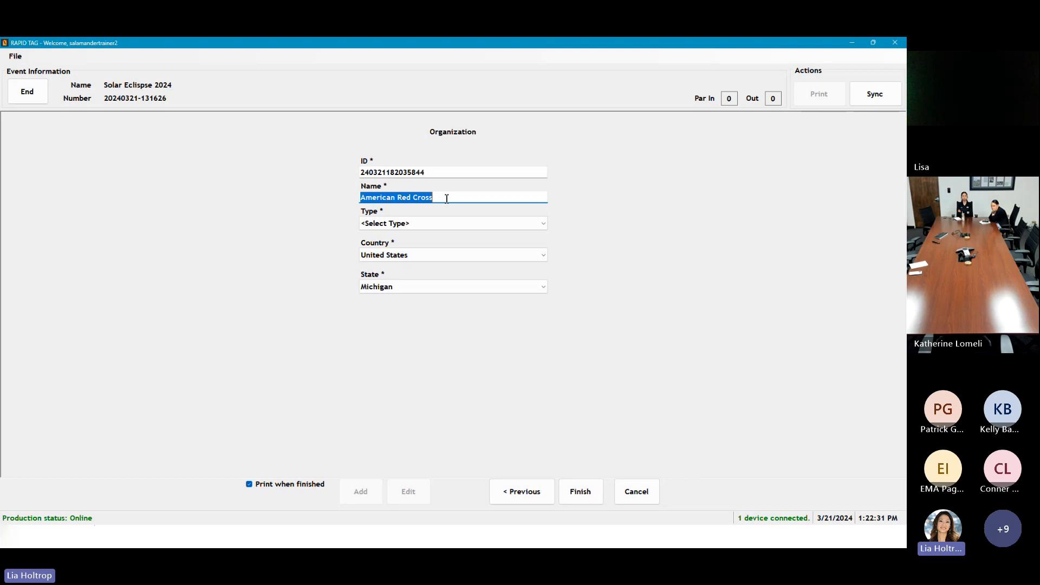
Step: Set the organization type to Volunteer and the state to Minnesota
{"action": "left_click", "coordinate": [442, 223]}
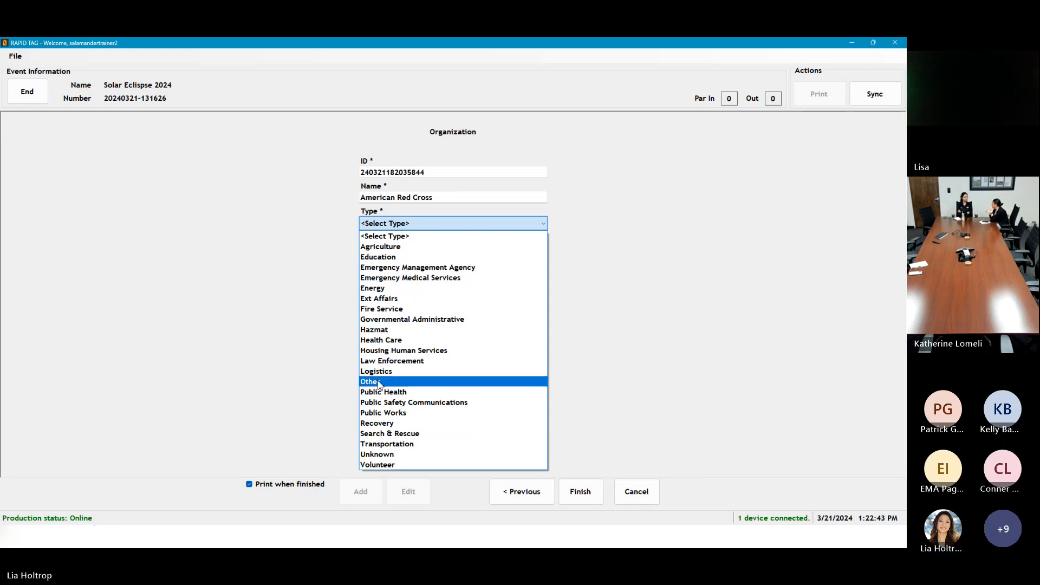
{"action": "left_click", "coordinate": [380, 465]}
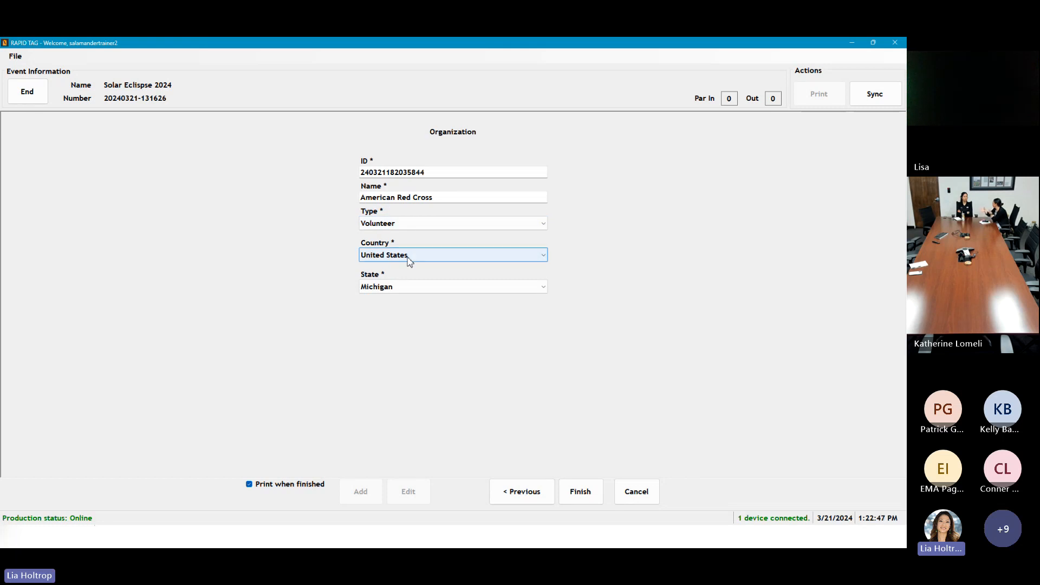
{"action": "left_click", "coordinate": [401, 292]}
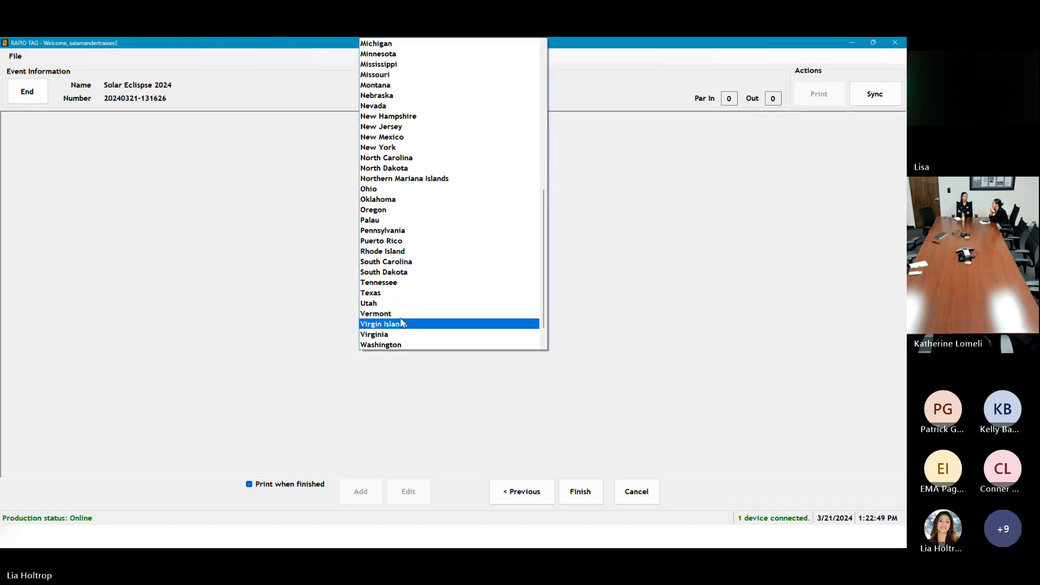
{"action": "left_click", "coordinate": [385, 54]}
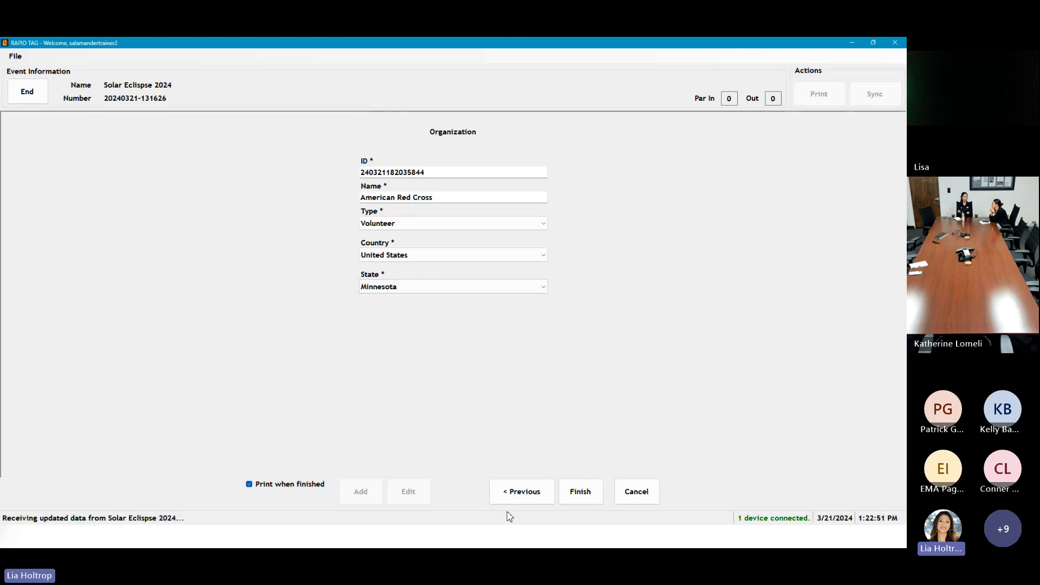
Step: Save the American Red Cross organization and keep it selected on the personnel form
{"action": "left_click", "coordinate": [573, 493]}
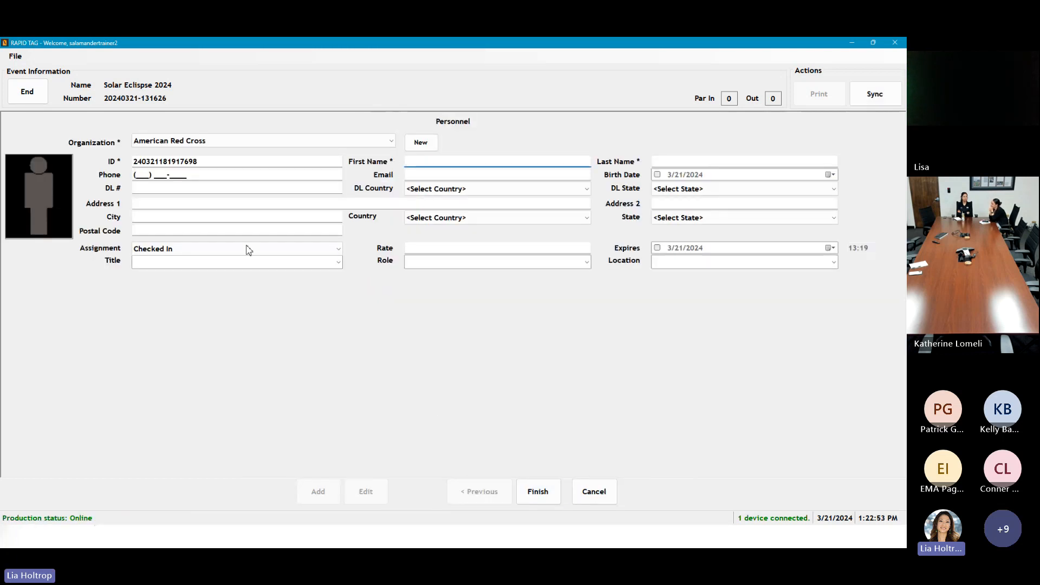
{"action": "left_click", "coordinate": [392, 143]}
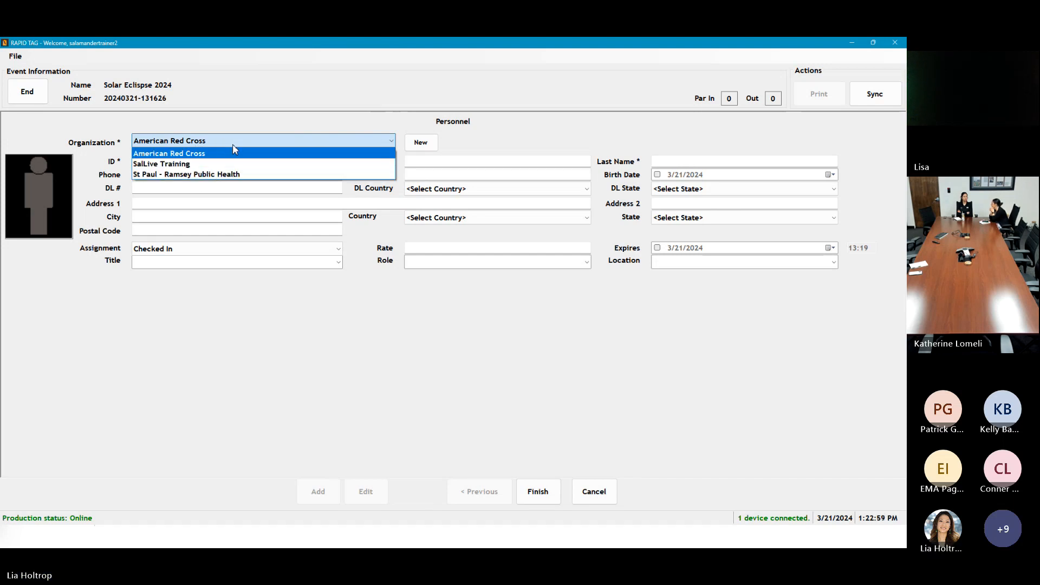
{"action": "left_click", "coordinate": [253, 320]}
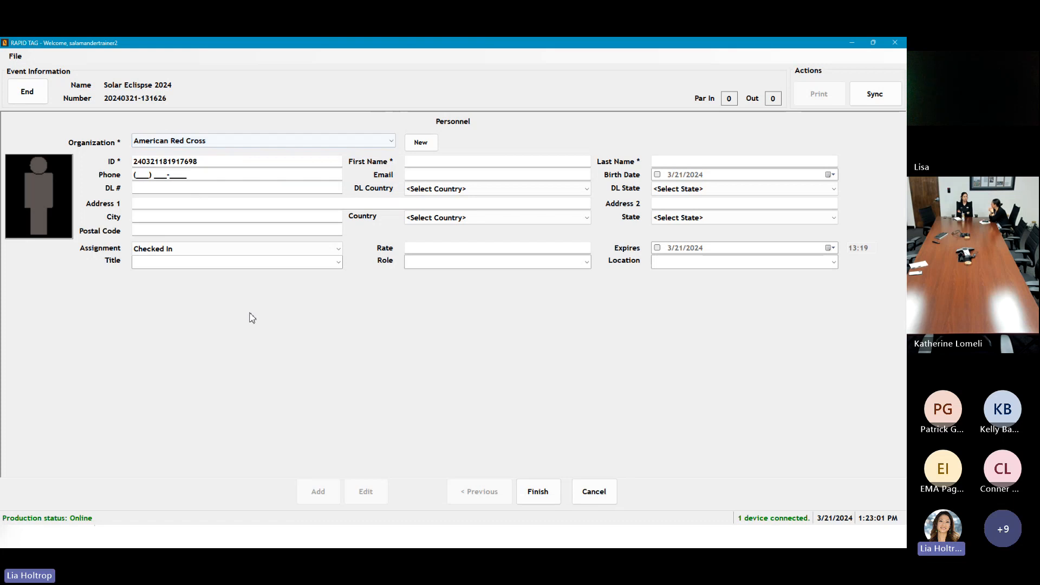
{"action": "left_click", "coordinate": [437, 162]}
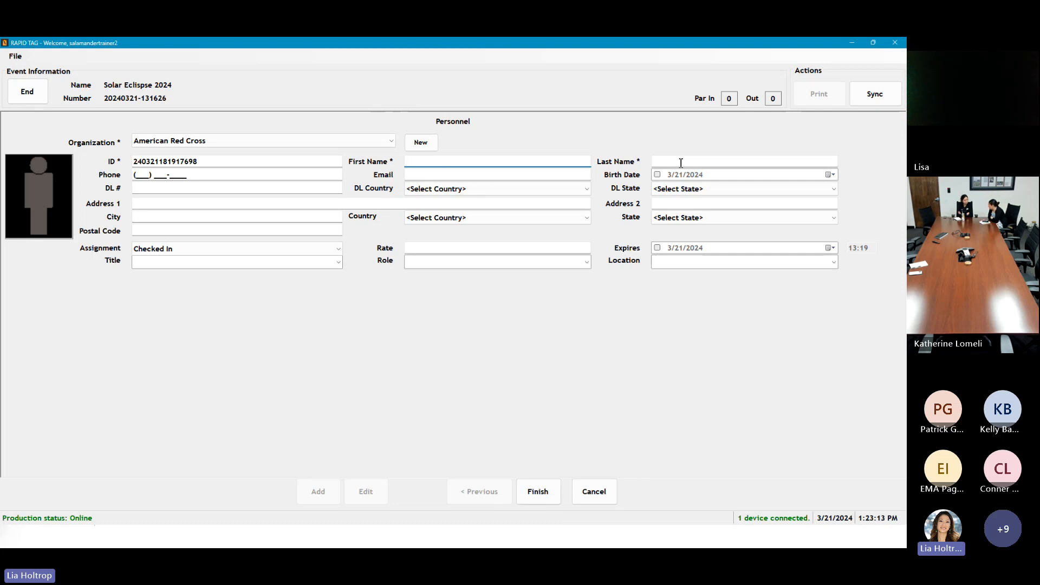
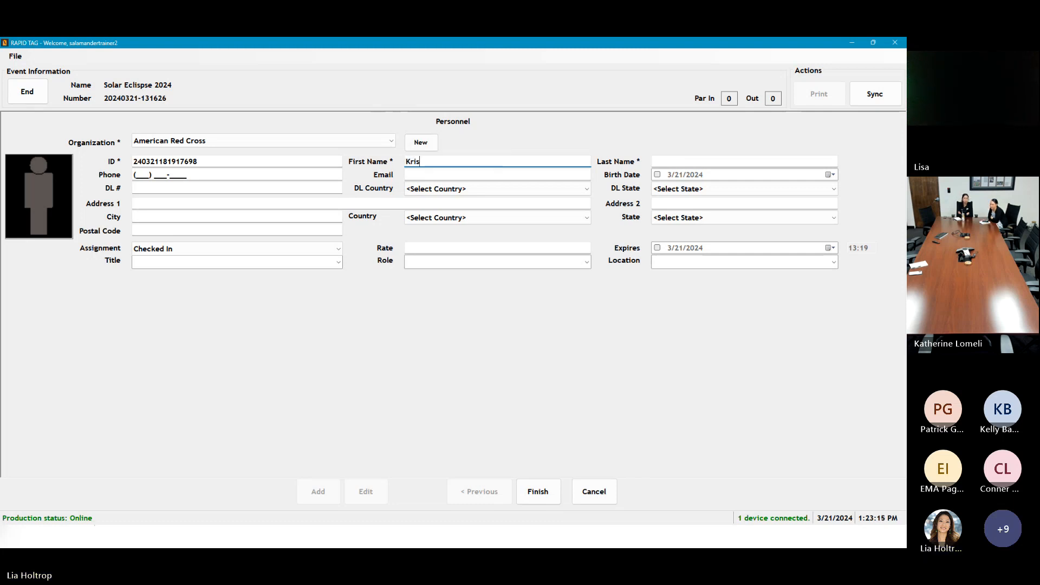
Step: Enter the person's first name, last name and phone number
{"action": "left_click", "coordinate": [680, 163]}
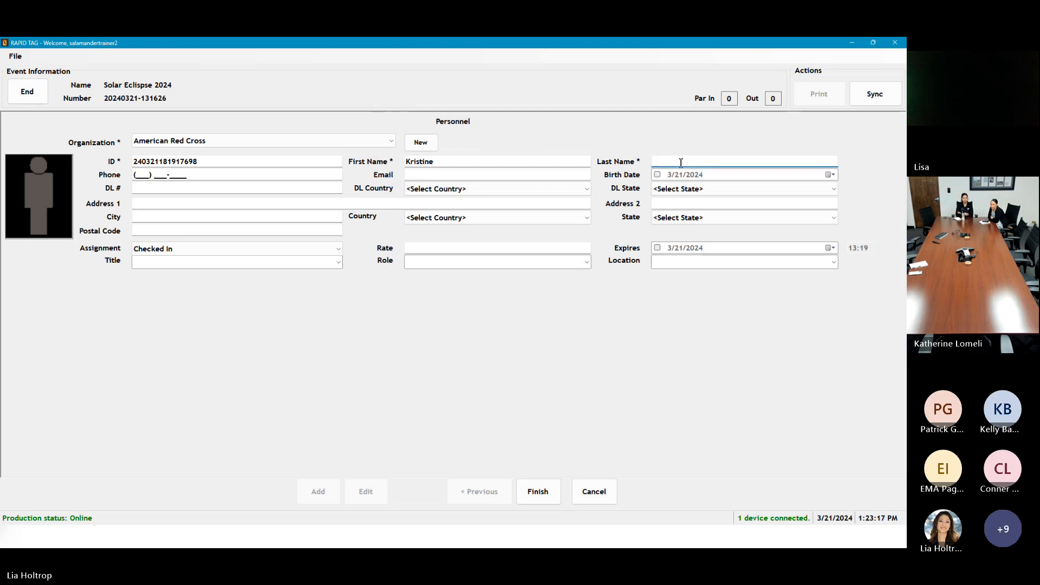
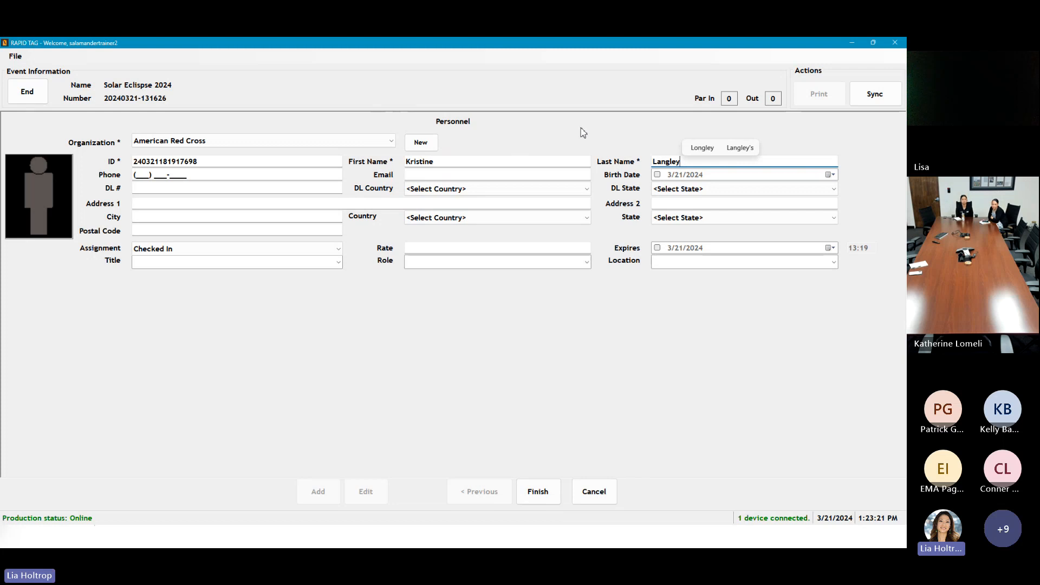
{"action": "left_click", "coordinate": [140, 175]}
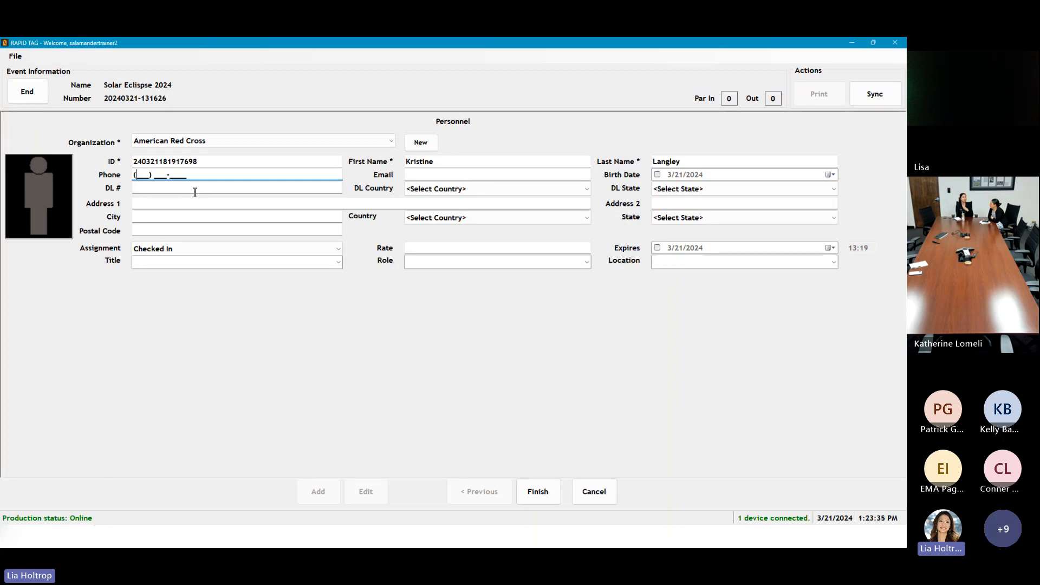
{"action": "type", "text": "5555555555"}
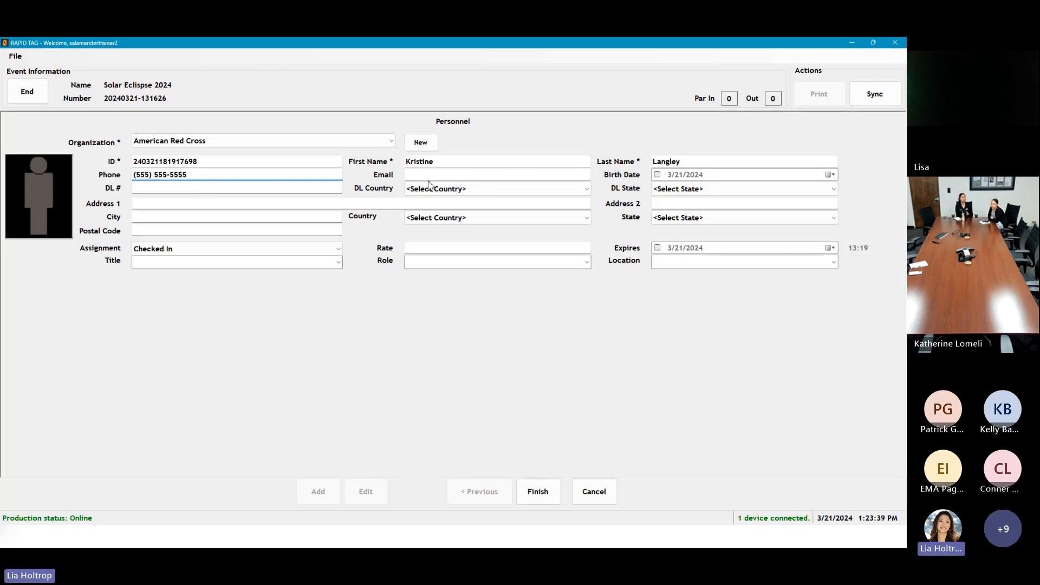
{"action": "left_click", "coordinate": [412, 172]}
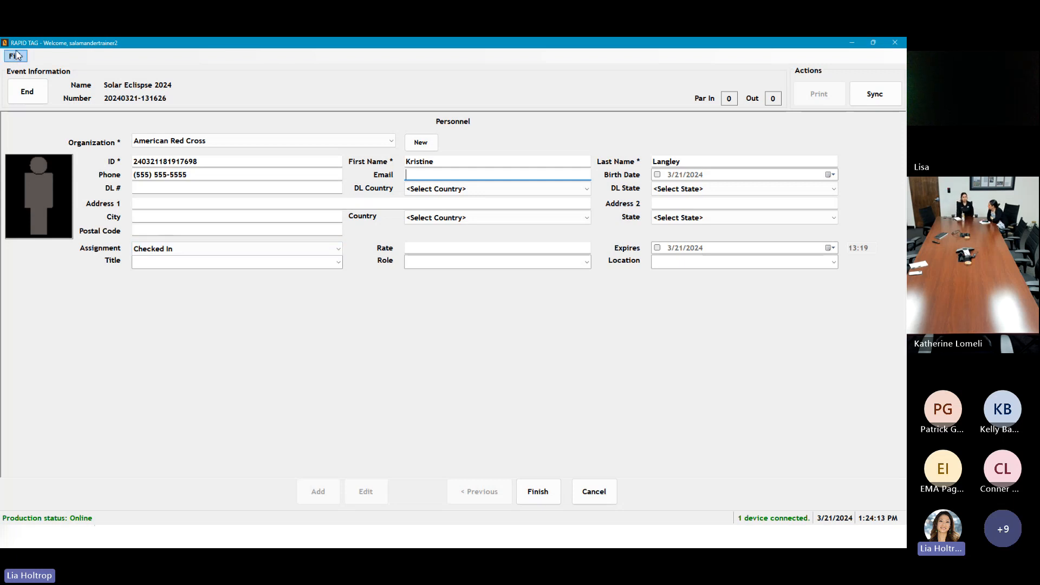
Step: Keep the personnel entry's assignment status as Checked In
{"action": "left_click", "coordinate": [161, 251]}
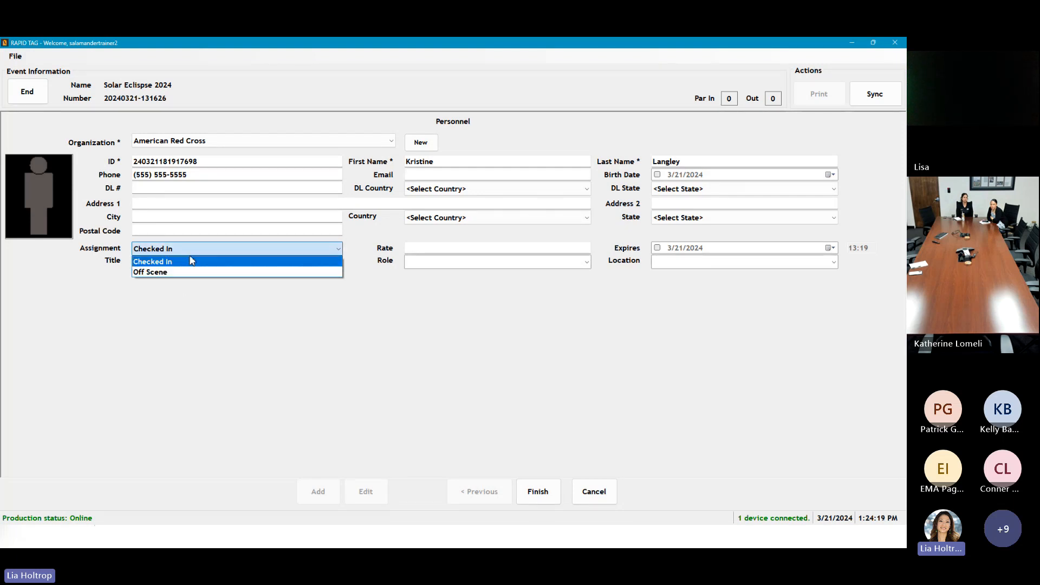
{"action": "left_click", "coordinate": [331, 260]}
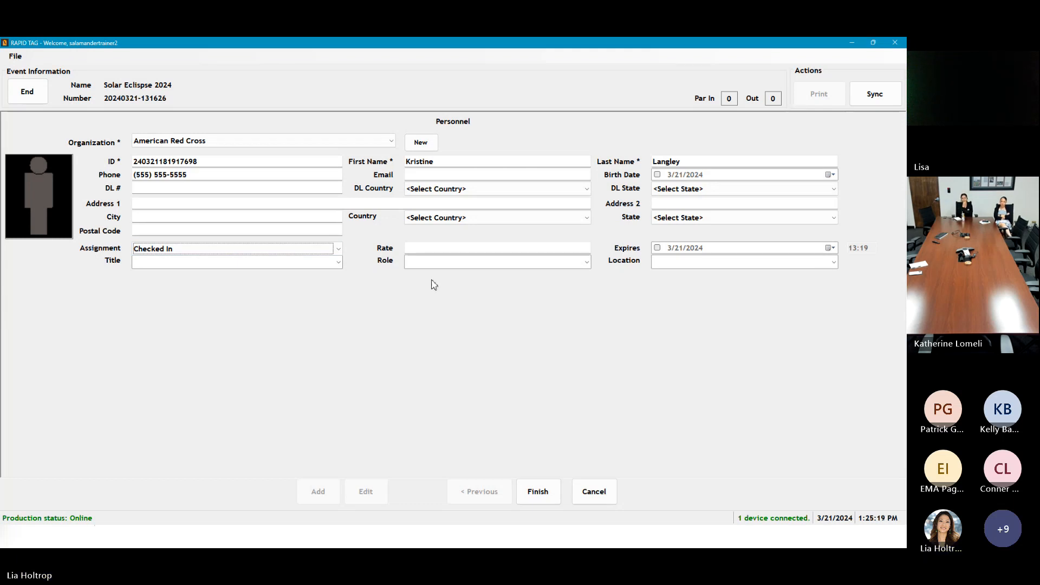
{"action": "left_click", "coordinate": [420, 247]}
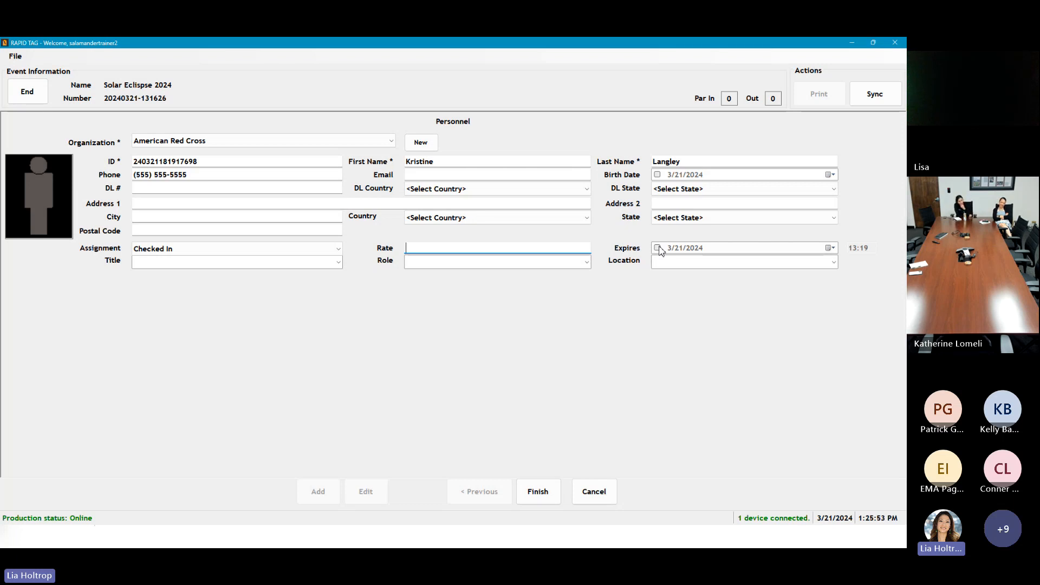
Step: Set the badge to expire 3/21/2024 at 23:00 and the title to Volunteer
{"action": "left_click", "coordinate": [829, 247]}
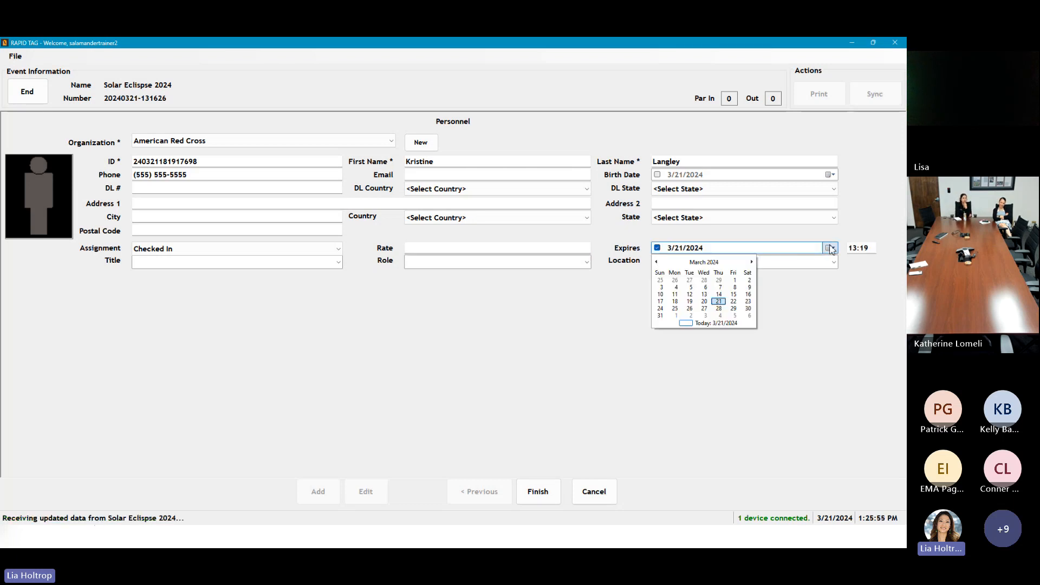
{"action": "left_click", "coordinate": [719, 302]}
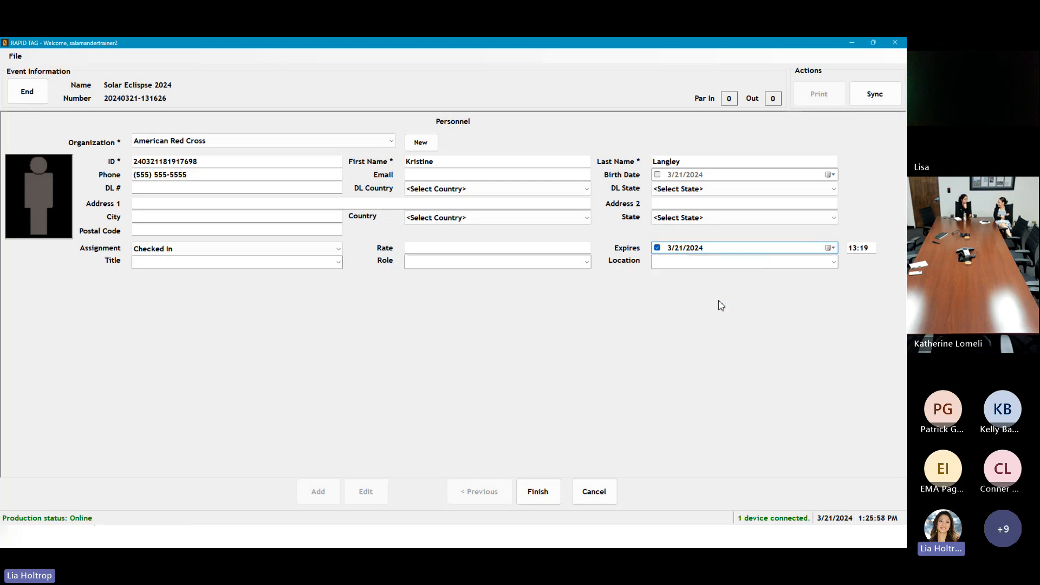
{"action": "left_click", "coordinate": [854, 247]}
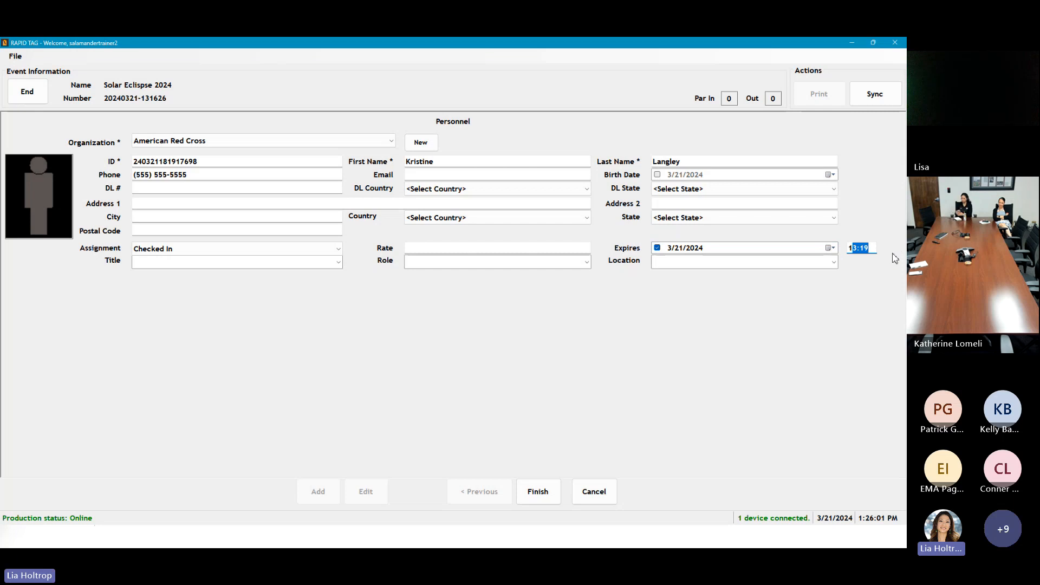
{"action": "key", "text": "BackSpace"}
{"action": "type", "text": "2300"}
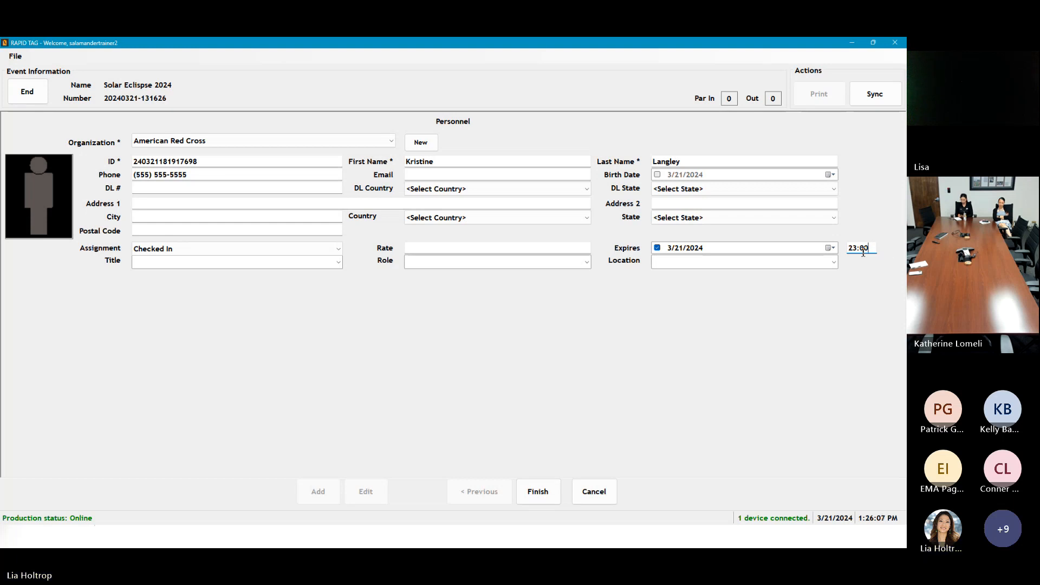
{"action": "left_click", "coordinate": [176, 262]}
{"action": "type", "text": "Volunteer"}
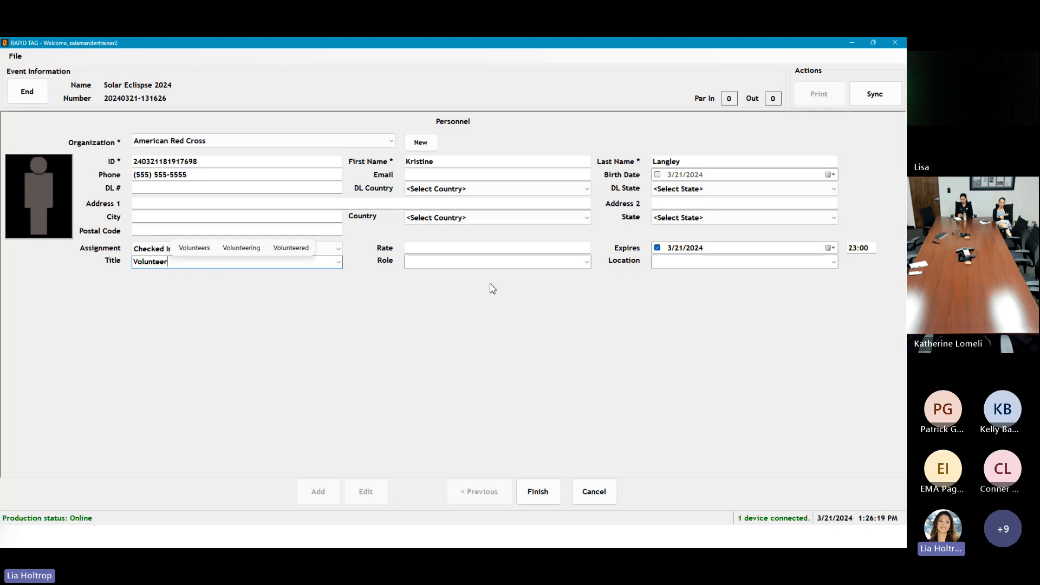
{"action": "left_click", "coordinate": [445, 263]}
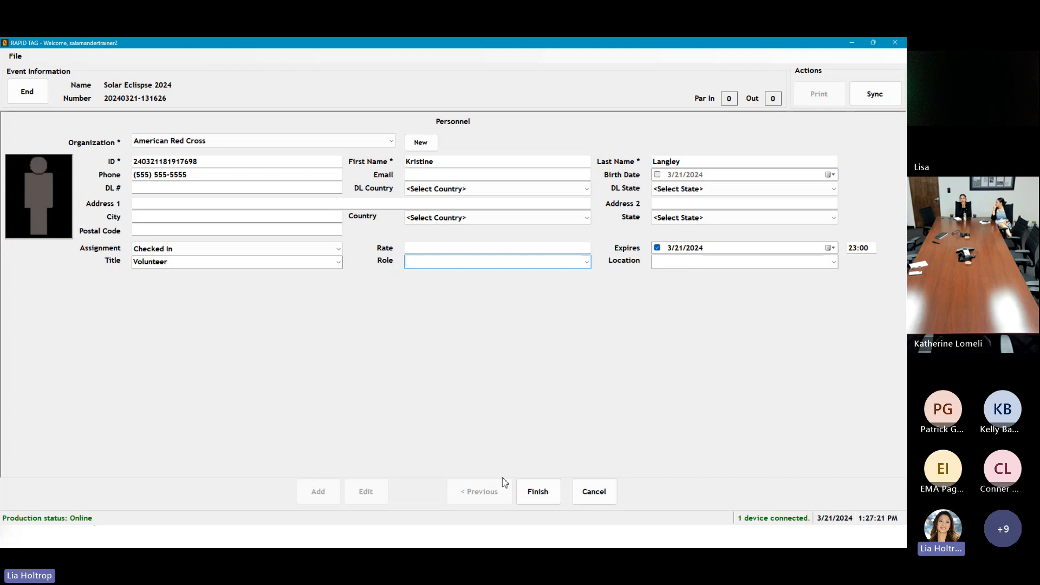
Step: Finish the personnel record and save the badge output as 1x10 RT.pdf
{"action": "left_click", "coordinate": [533, 493]}
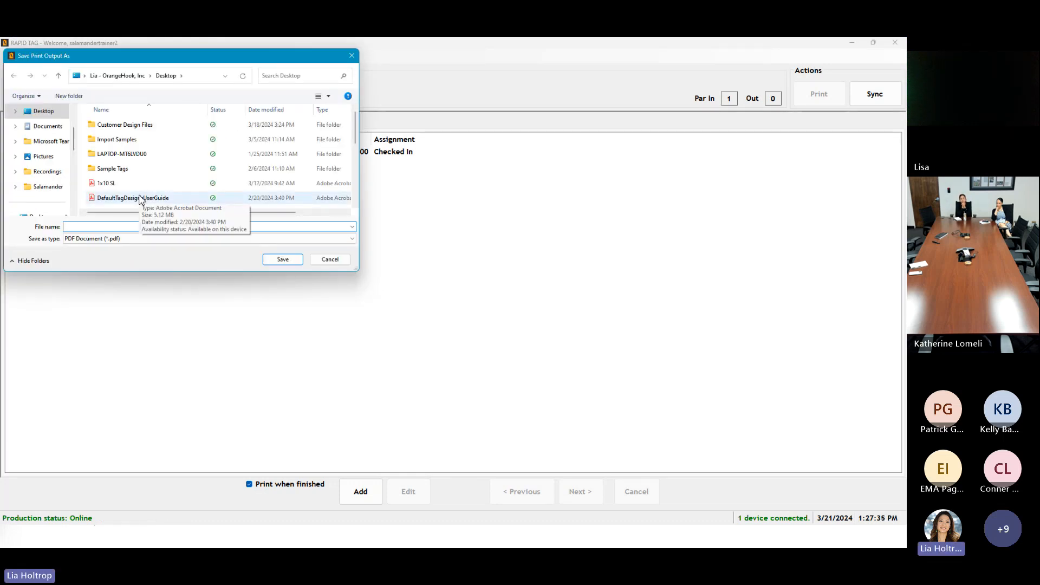
{"action": "type", "text": "1x1"}
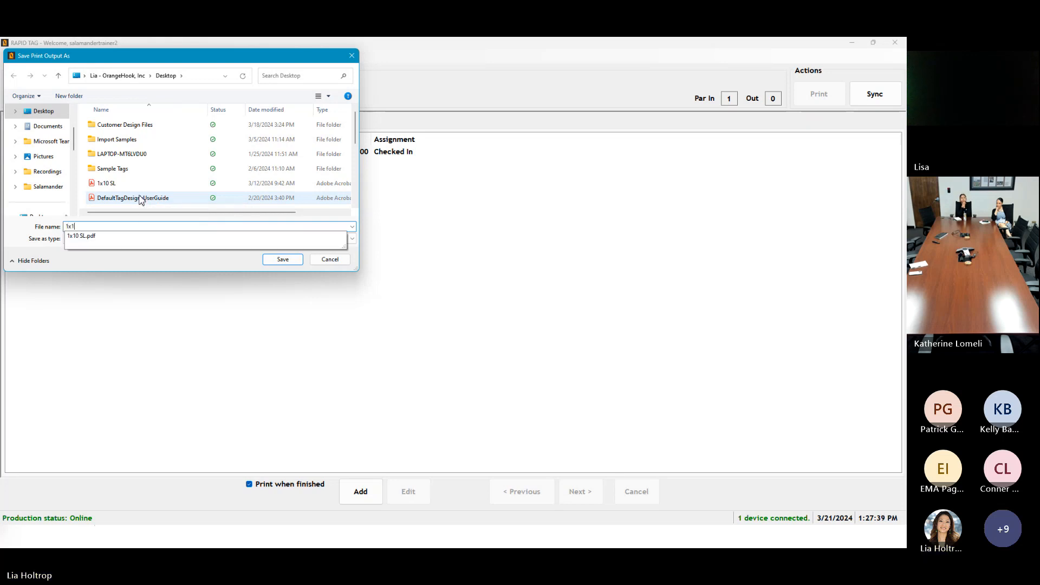
{"action": "type", "text": "0"}
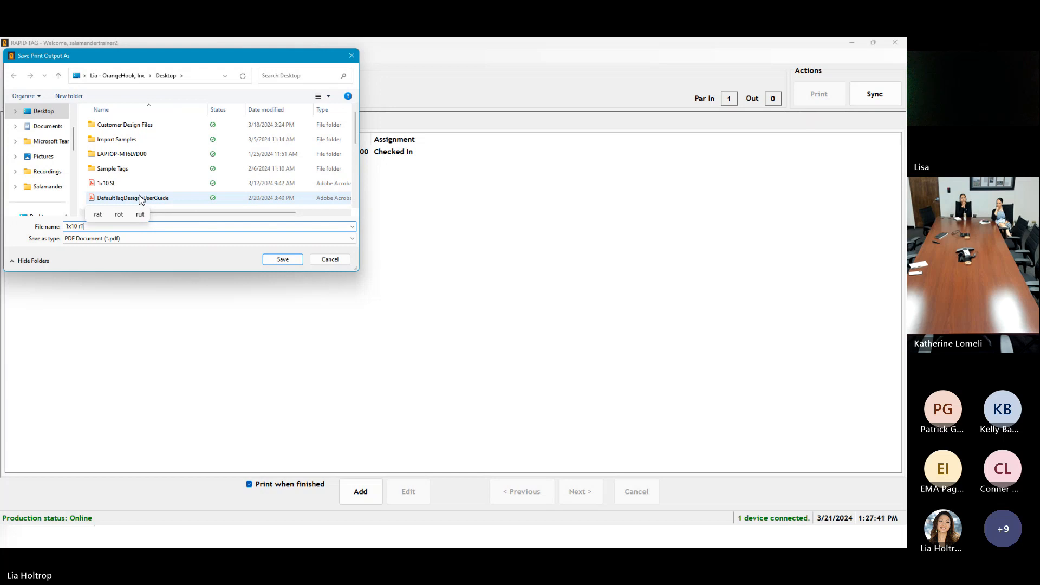
{"action": "type", "text": " RT"}
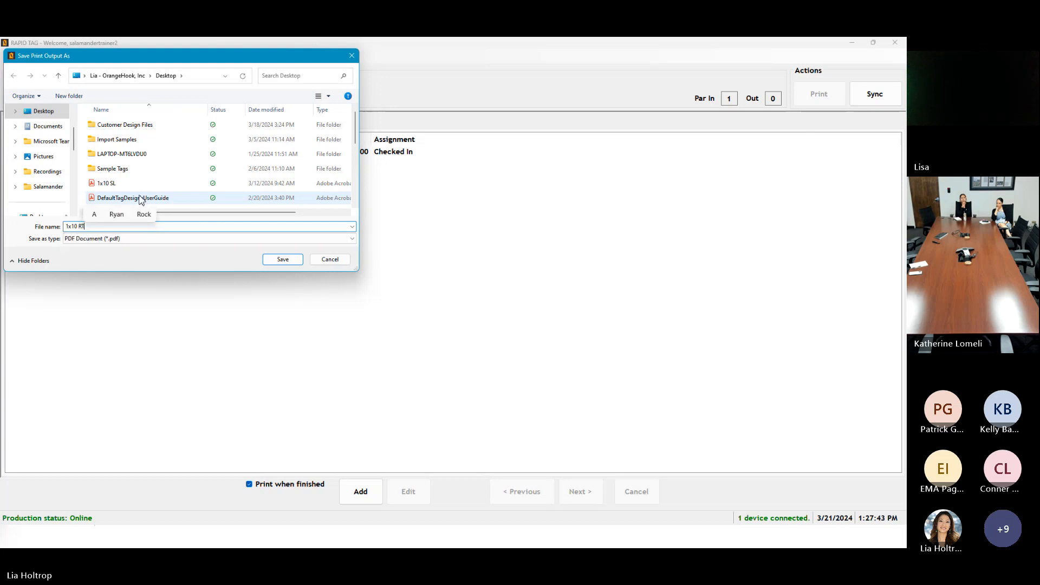
{"action": "left_click", "coordinate": [287, 263]}
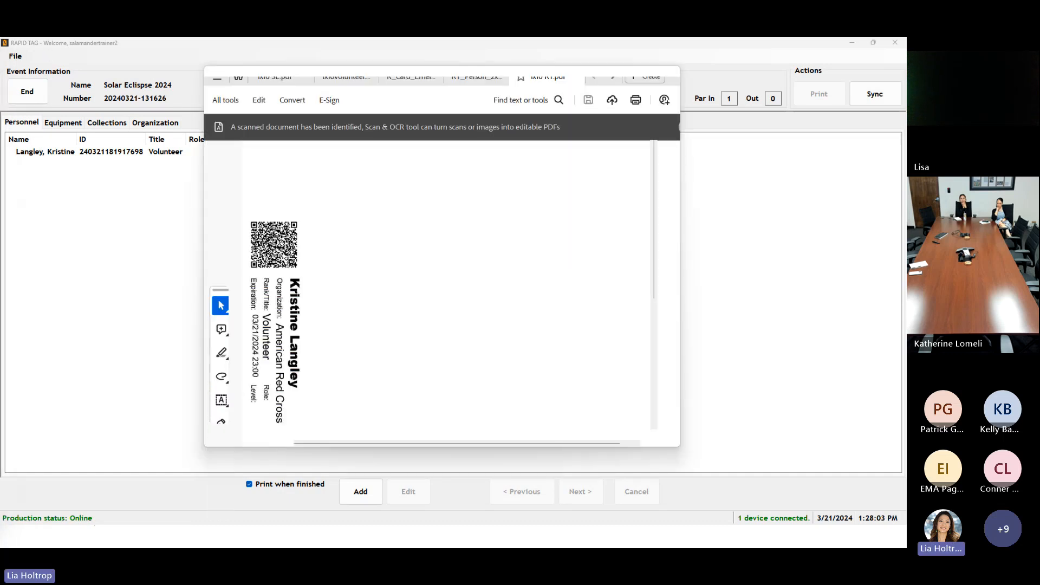
Step: Maximize Acrobat, zoom in on the badge, and view RT_Person_2x3.pdf
{"action": "left_click", "coordinate": [643, 75]}
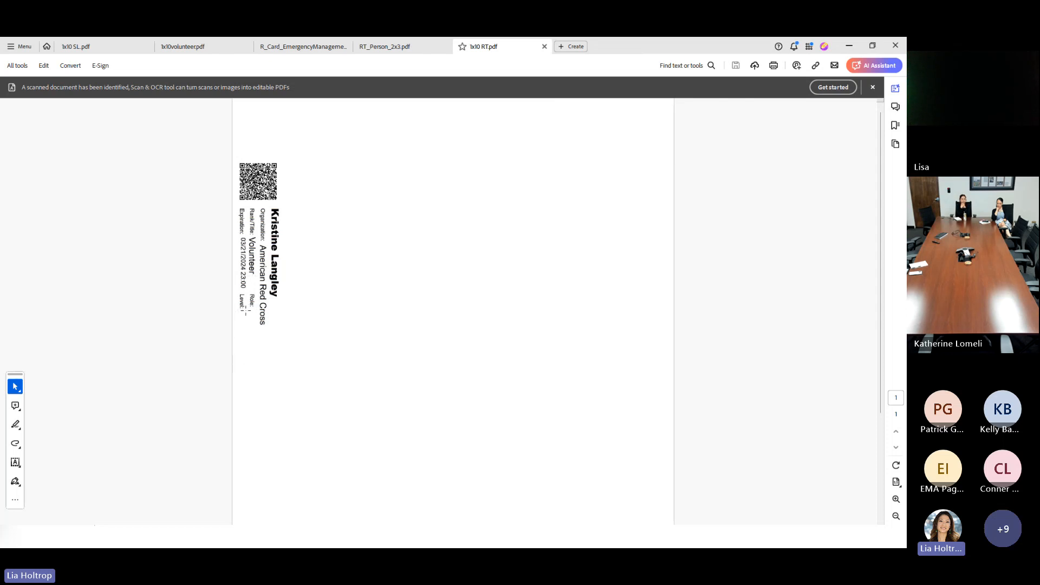
{"action": "scroll", "coordinate": [420, 376], "scroll_direction": "up", "scroll_amount": 1}
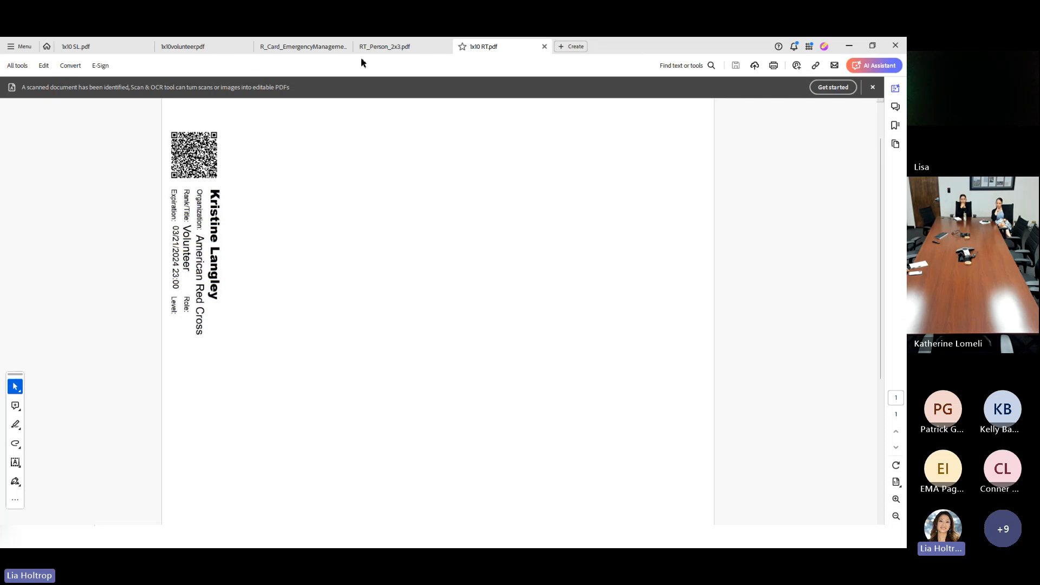
{"action": "left_click", "coordinate": [375, 46]}
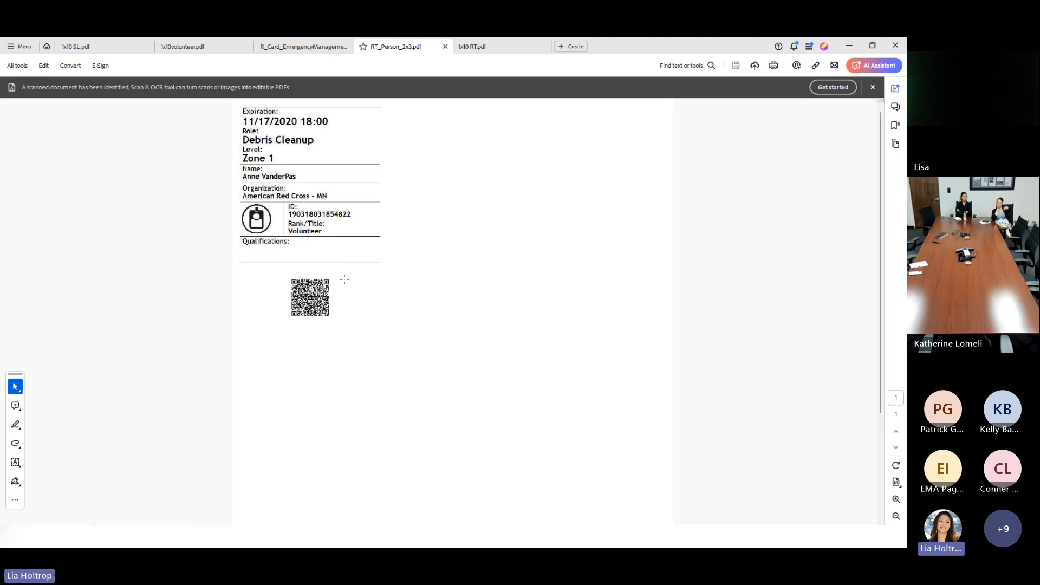
Step: Switch to the R_Card_EmergencyManagement ID card document
{"action": "left_click", "coordinate": [305, 48]}
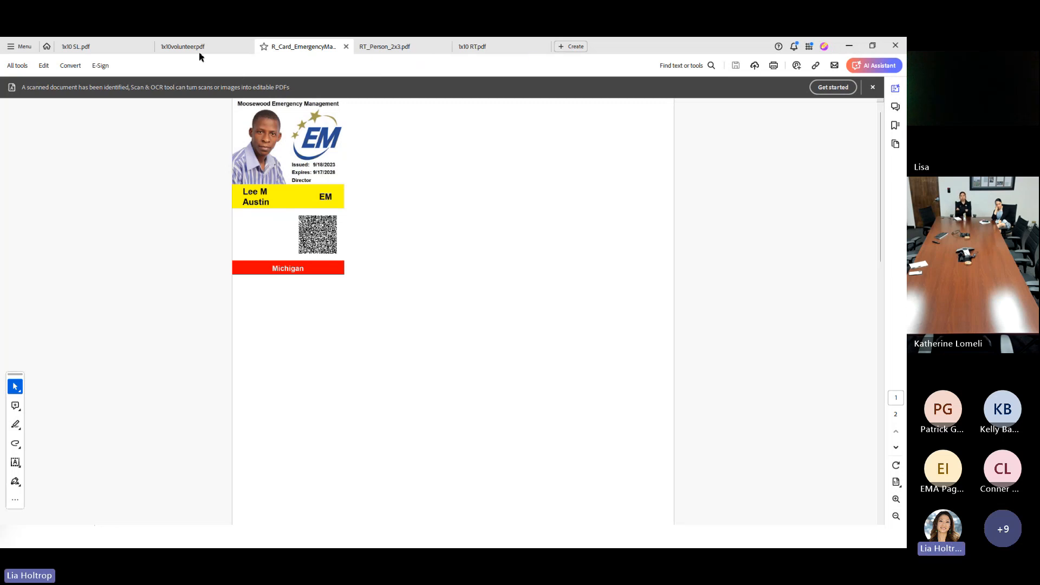
Step: Leave Acrobat and open RAPID TAG's Options dialog on the Sync tab
{"action": "left_click", "coordinate": [116, 52]}
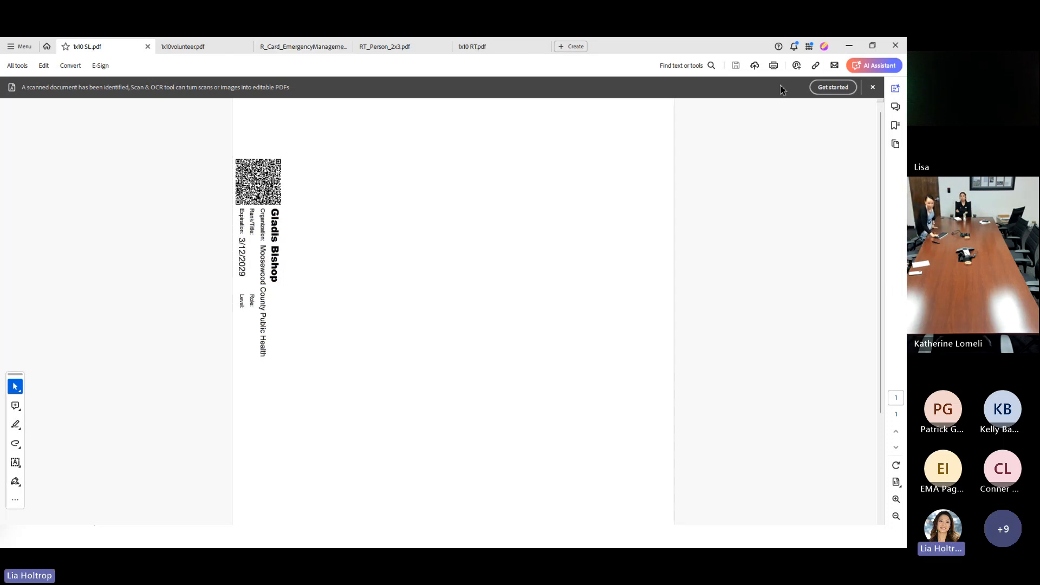
{"action": "left_click", "coordinate": [849, 48]}
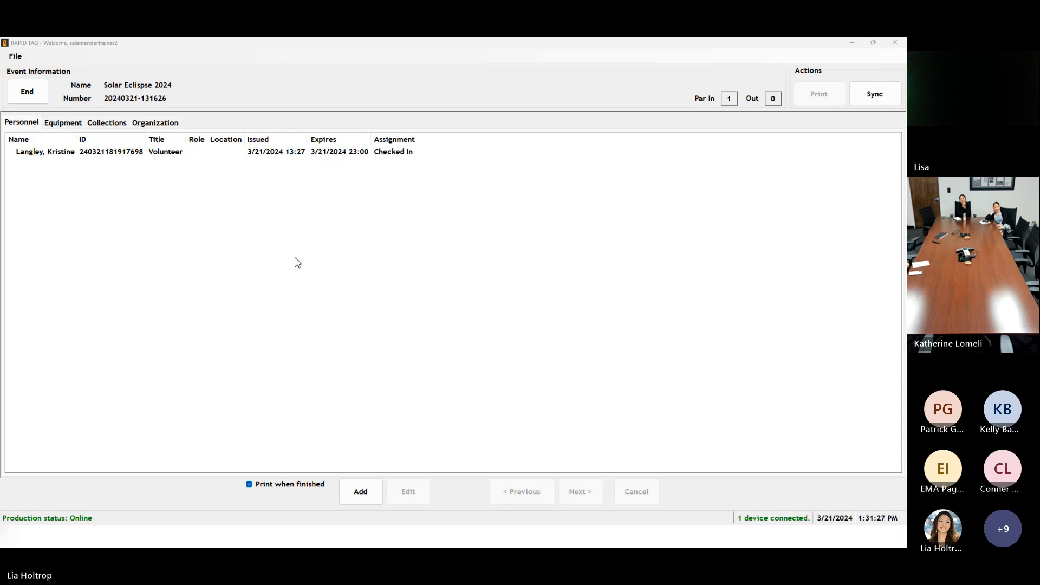
{"action": "left_click", "coordinate": [30, 66]}
{"action": "left_click", "coordinate": [15, 55]}
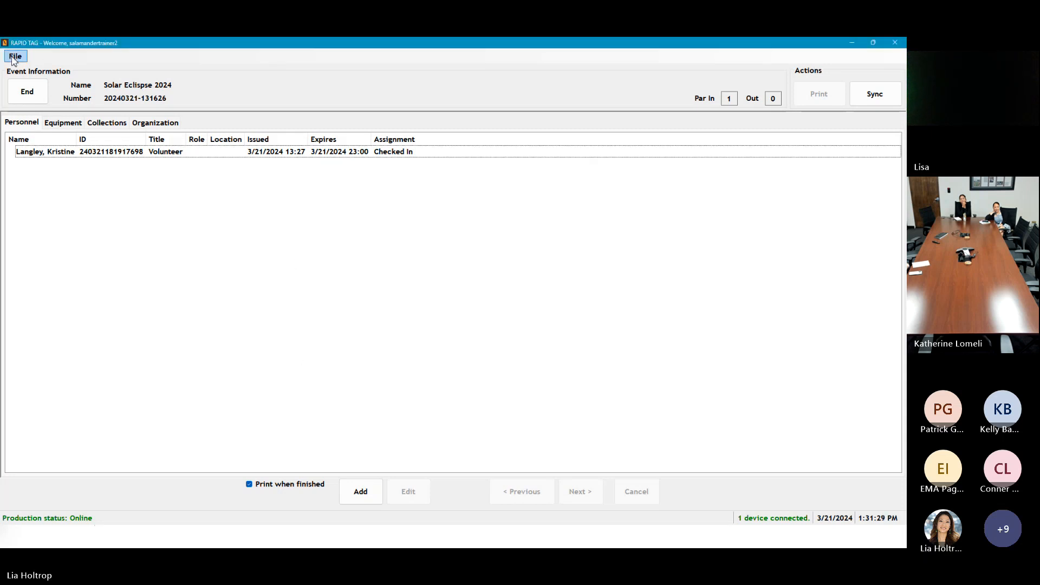
{"action": "left_click", "coordinate": [34, 81]}
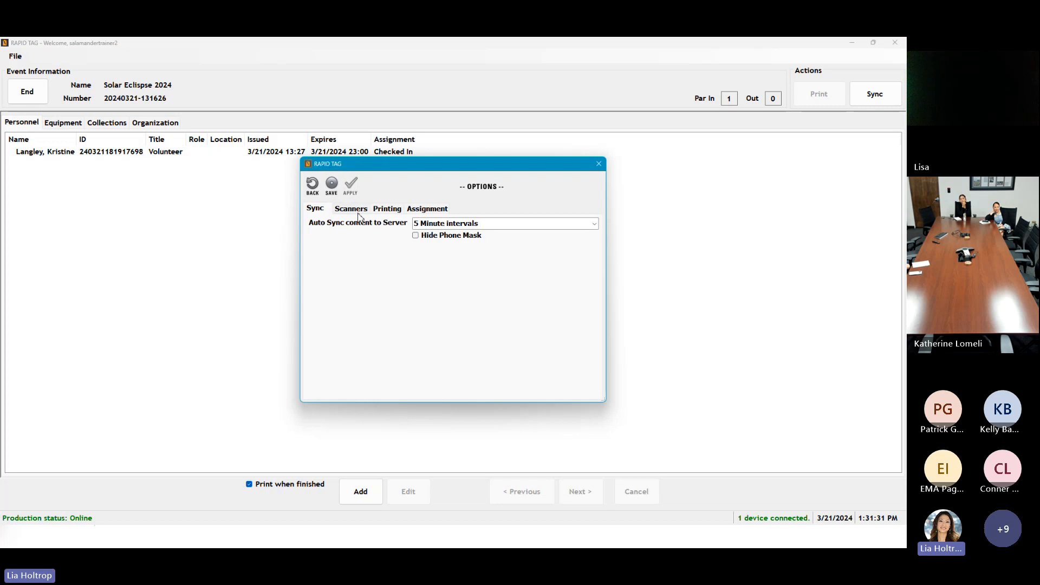
Step: Review the Scanners settings in Options, then close the dialog
{"action": "left_click", "coordinate": [351, 209]}
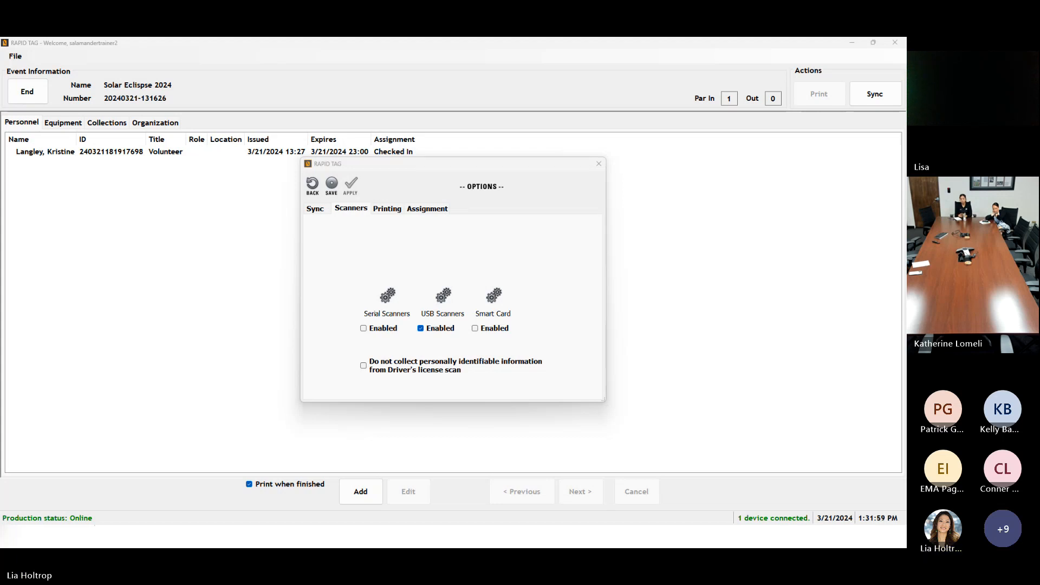
{"action": "key", "text": "alt+Tab"}
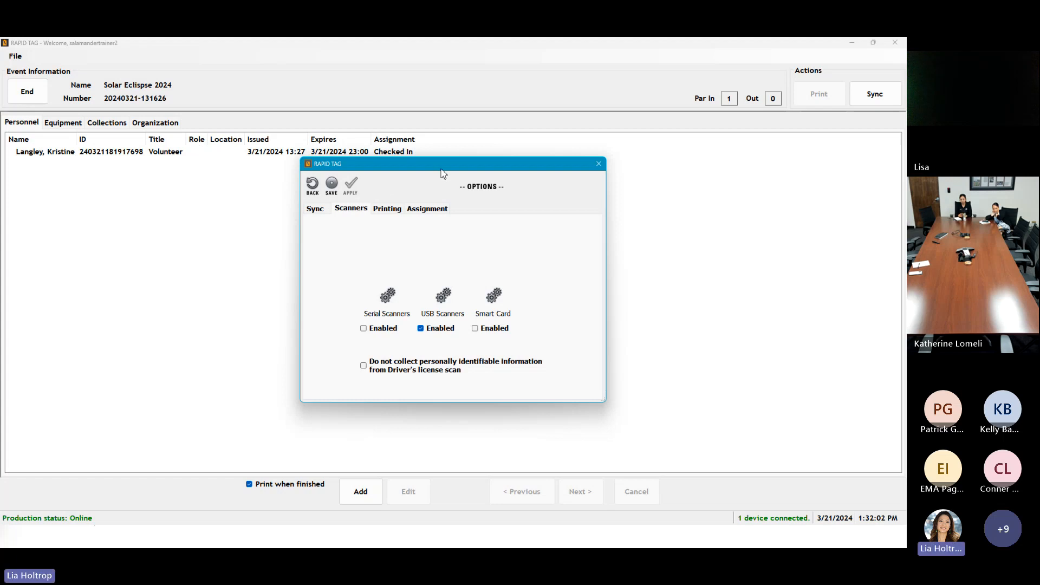
{"action": "left_click", "coordinate": [599, 164]}
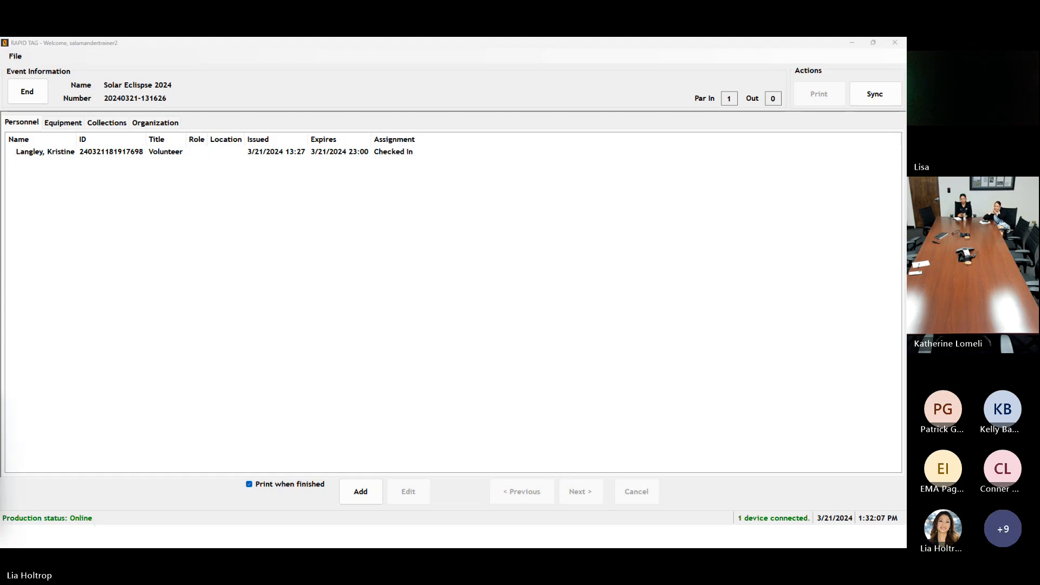
Step: Restore the Acrobat volunteer tag PDF to a smaller window and move it to the right
{"action": "key", "text": "alt+Tab"}
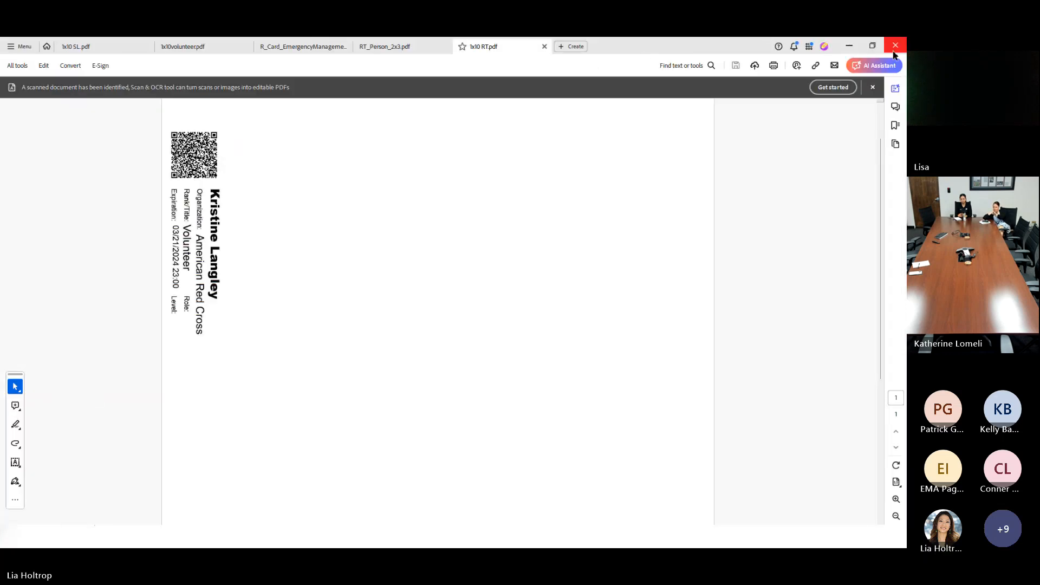
{"action": "left_click", "coordinate": [872, 46]}
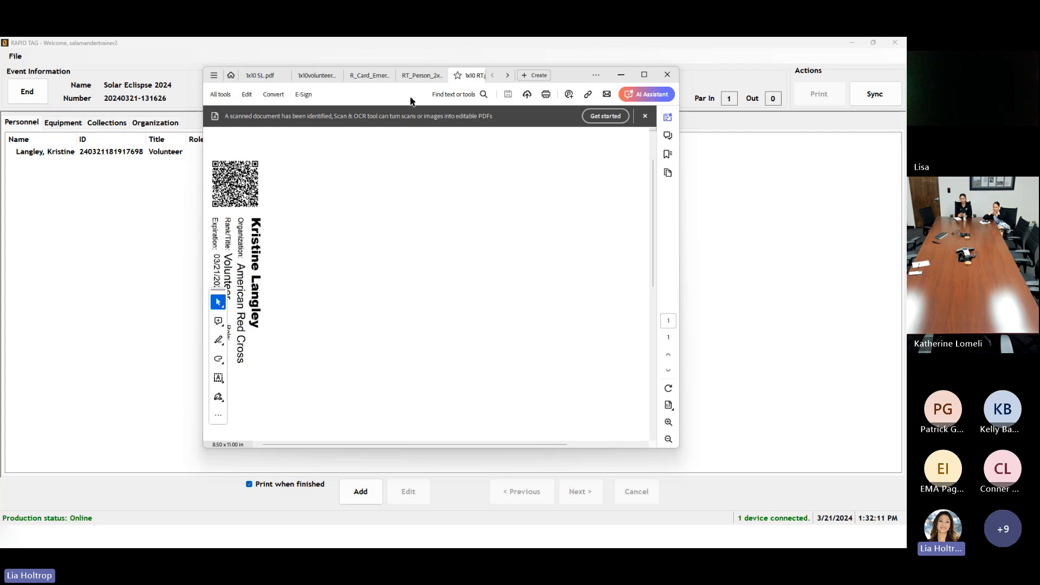
{"action": "left_click_drag", "start_coordinate": [574, 82], "coordinate": [889, 226]}
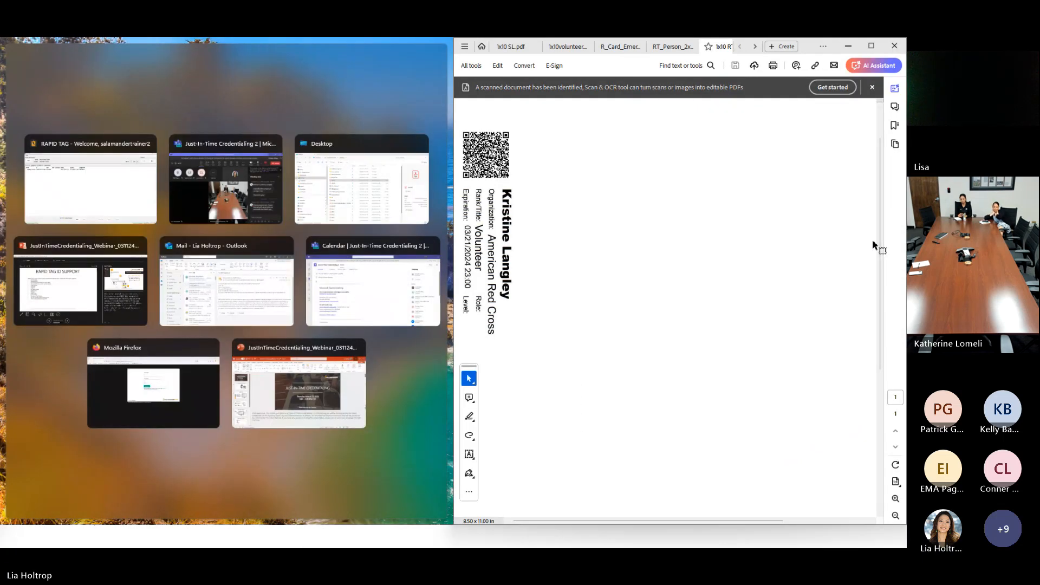
Step: Bring the RAPID TAG personnel list to the front and maximize it
{"action": "left_click", "coordinate": [108, 202]}
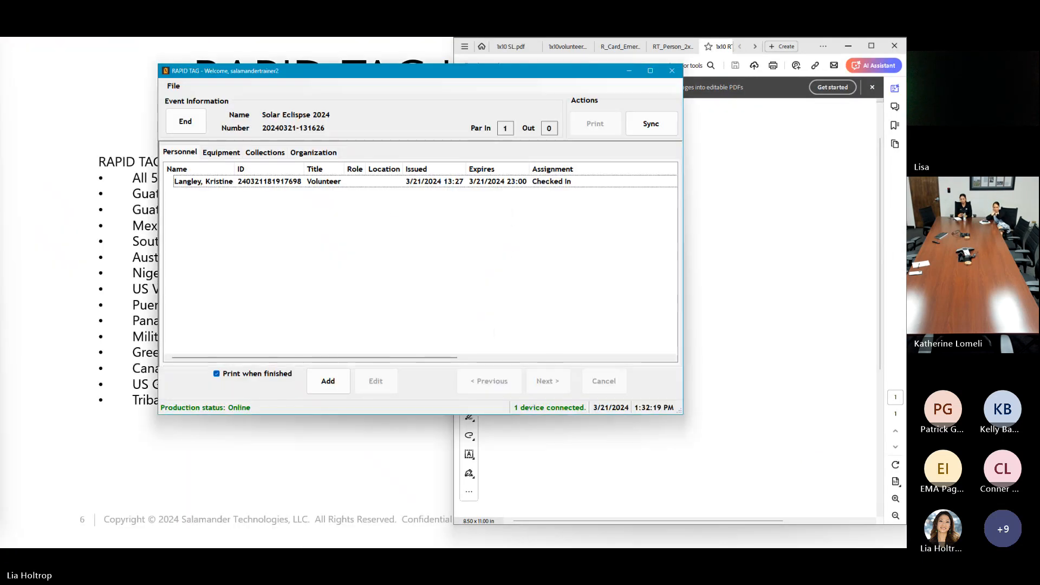
{"action": "mouse_move", "coordinate": [532, 73]}
{"action": "left_mouse_down"}
{"action": "mouse_move", "coordinate": [348, 74]}
{"action": "mouse_move", "coordinate": [486, 93]}
{"action": "mouse_move", "coordinate": [515, 84]}
{"action": "left_mouse_up"}
{"action": "left_click", "coordinate": [633, 82]}
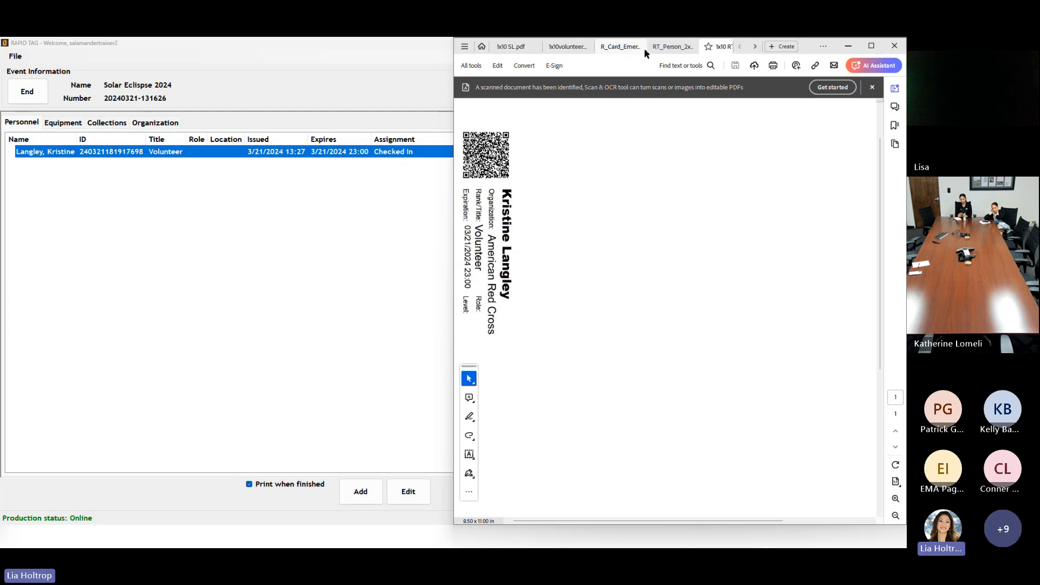
Step: Switch to the R_Card_Emergency ID card in Acrobat, zoom in, and scroll across the card
{"action": "left_click", "coordinate": [625, 48]}
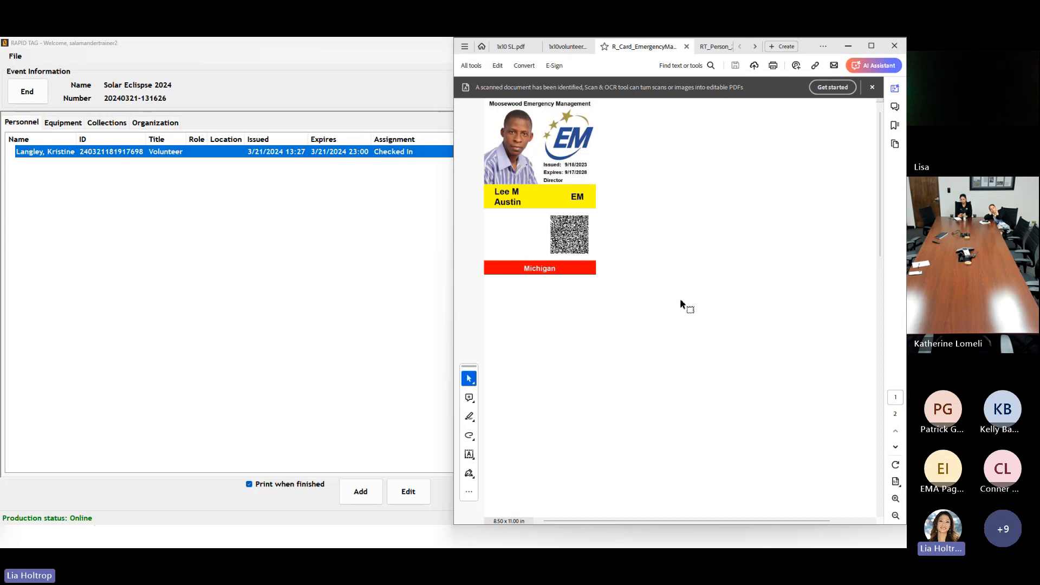
{"action": "scroll", "coordinate": [680, 303], "scroll_direction": "up", "scroll_amount": 2}
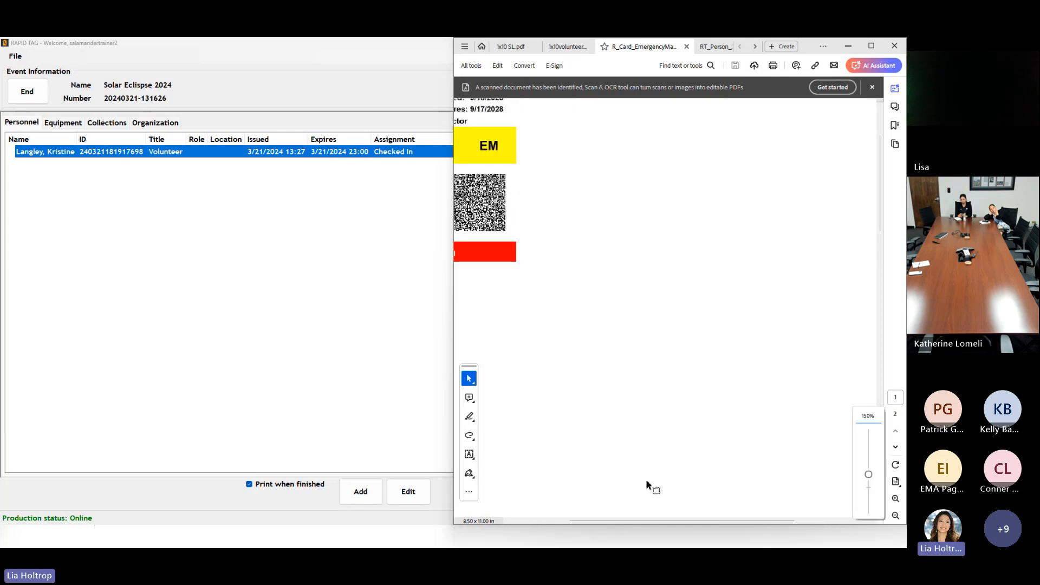
{"action": "left_click_drag", "start_coordinate": [653, 520], "coordinate": [597, 521]}
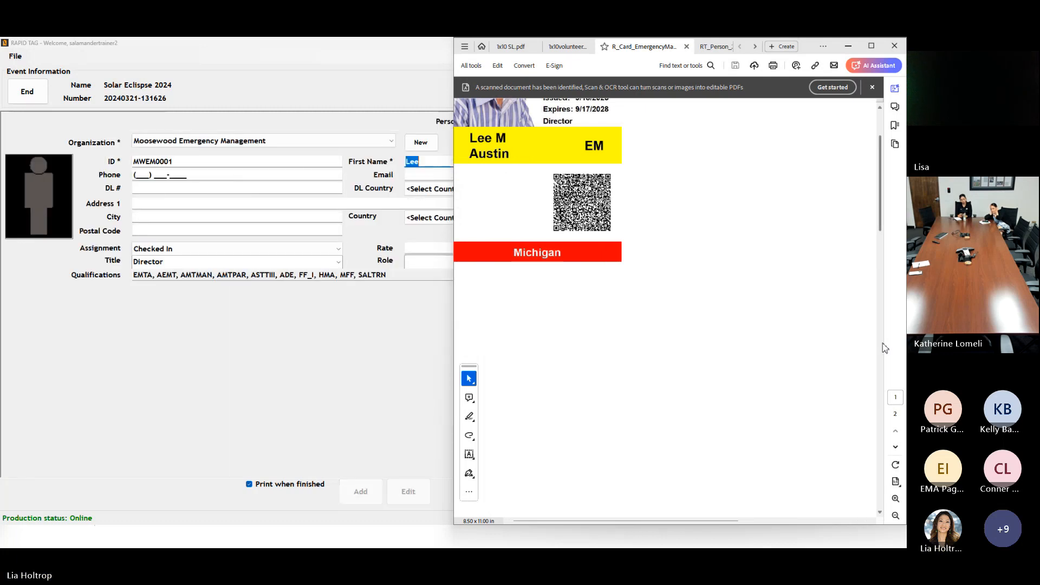
Step: Check in the Moosewood Emergency Management director with printing off, then return to the ID support slide
{"action": "left_click", "coordinate": [848, 46]}
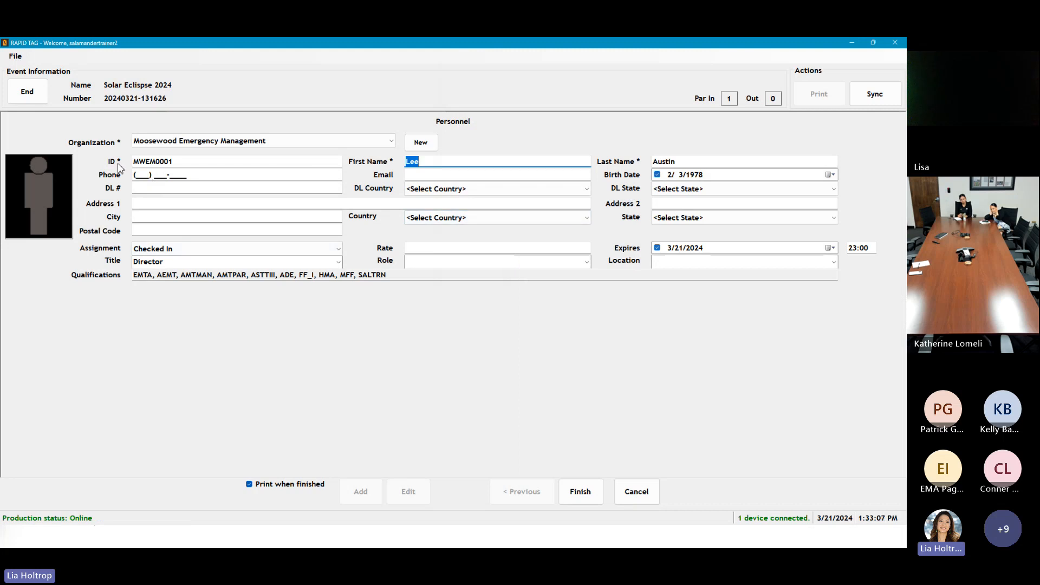
{"action": "left_click", "coordinate": [249, 486]}
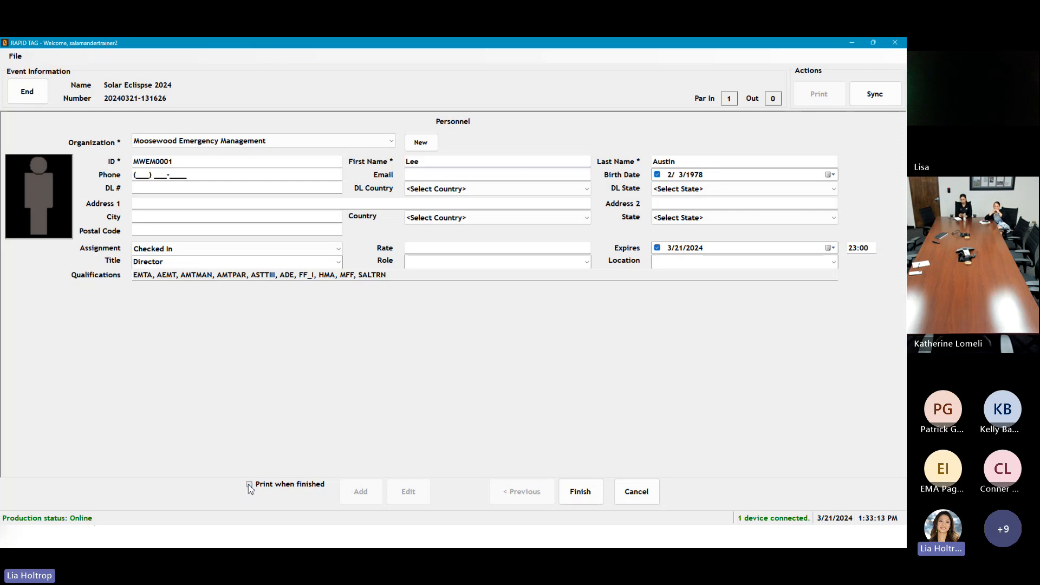
{"action": "left_click", "coordinate": [581, 497]}
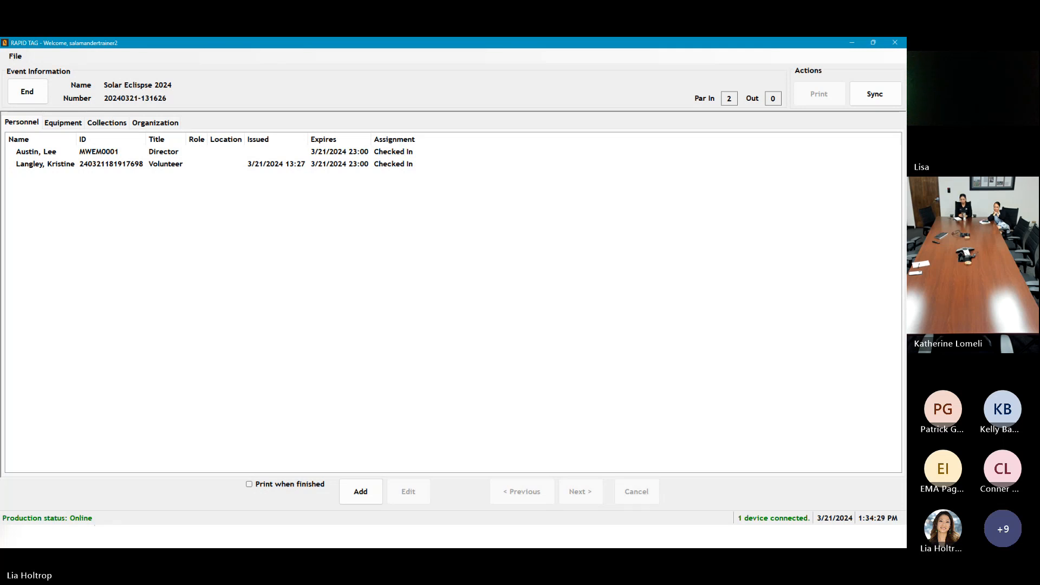
{"action": "key", "text": "alt+Tab"}
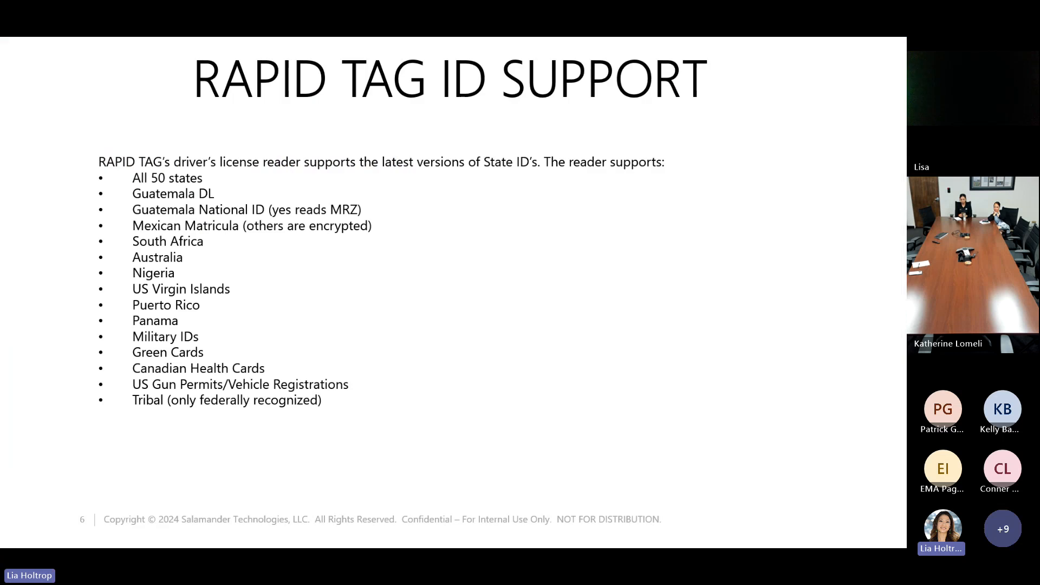
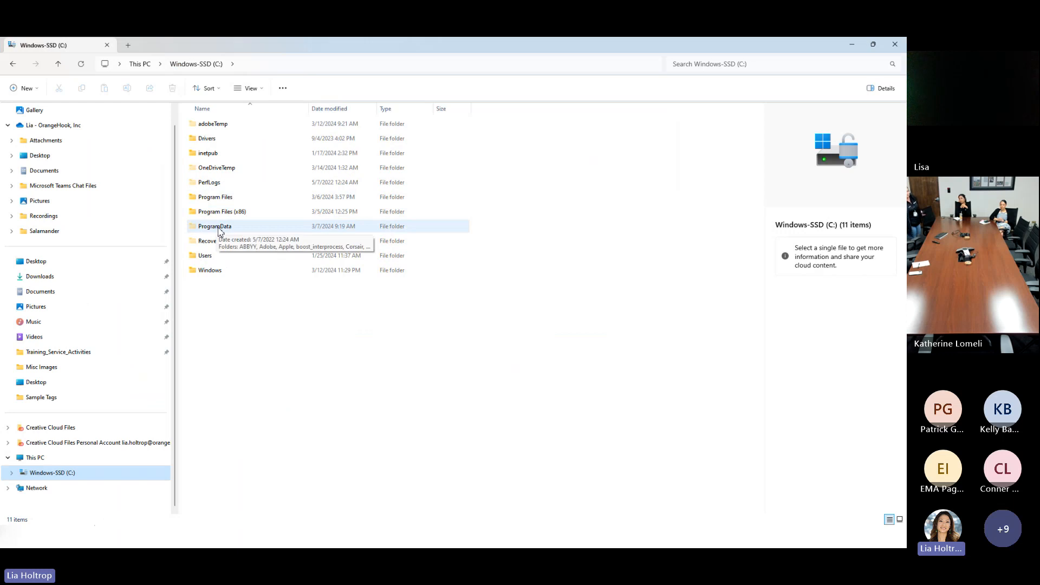
Step: Open the ProgramData > Salamander > IDsPlus > Design Files folder in File Explorer
{"action": "left_click", "coordinate": [264, 91]}
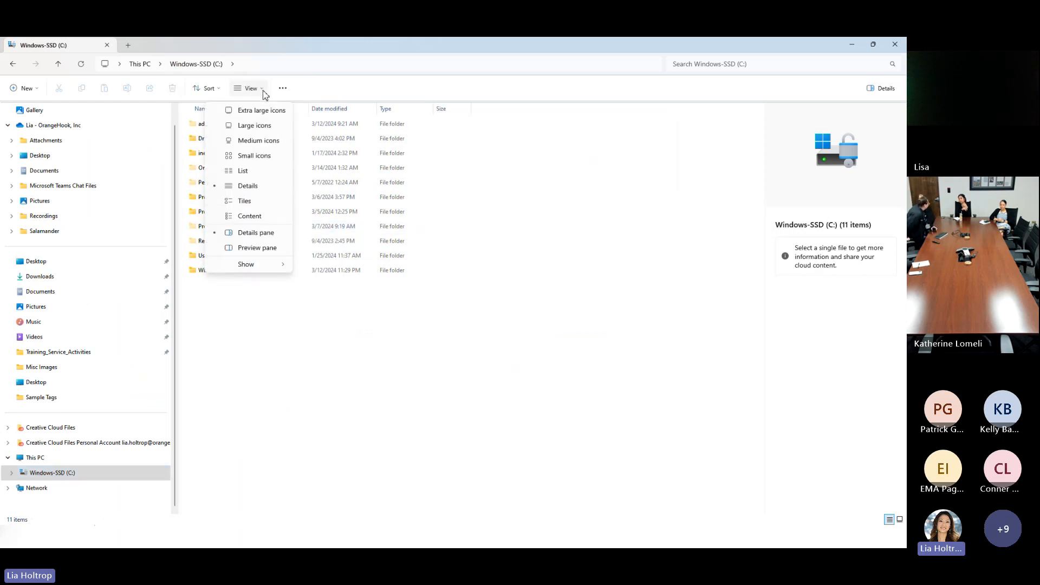
{"action": "mouse_move", "coordinate": [258, 266]}
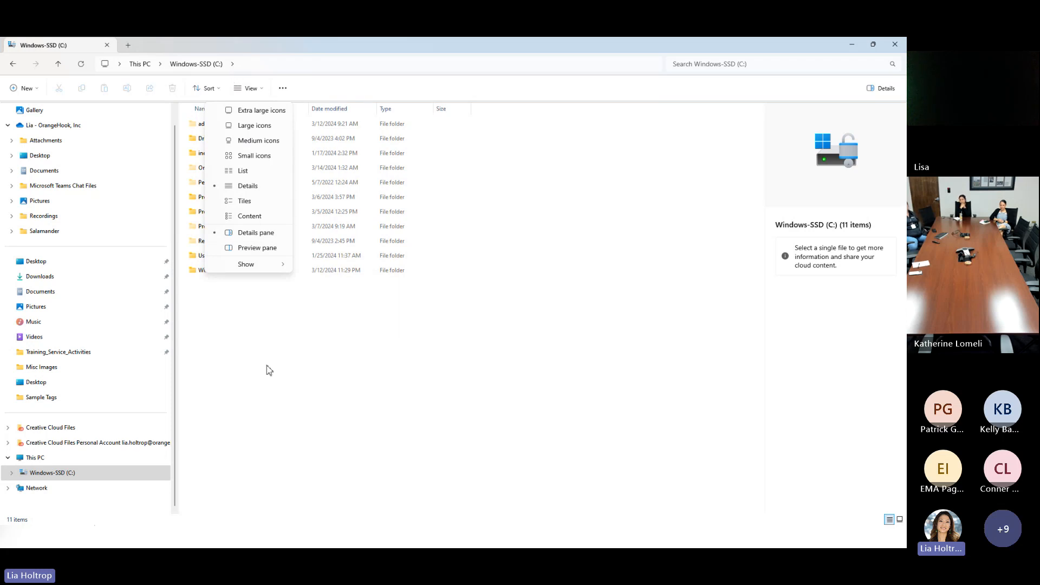
{"action": "left_click", "coordinate": [234, 293]}
{"action": "double_click", "coordinate": [233, 228]}
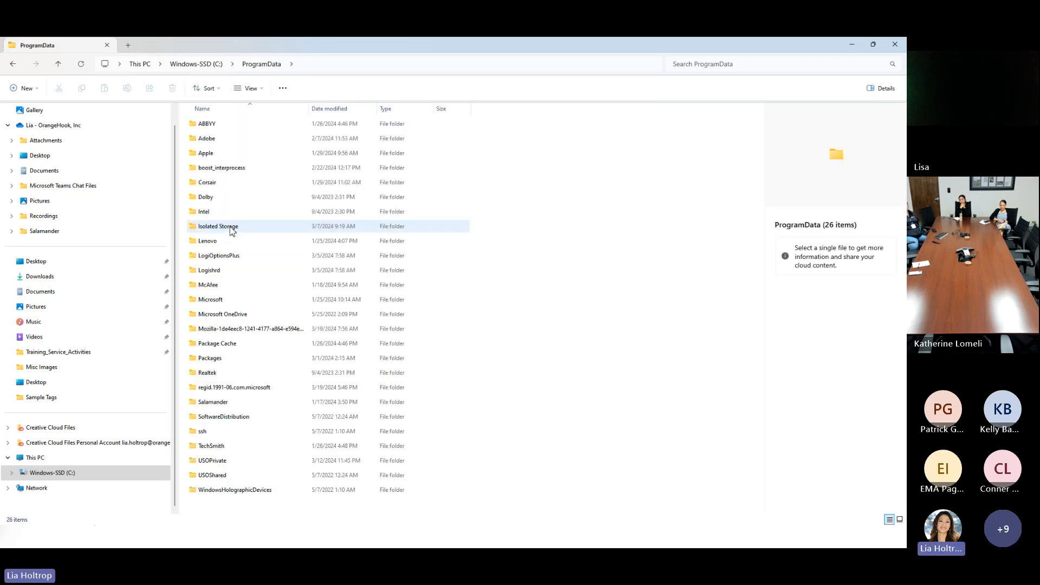
{"action": "double_click", "coordinate": [220, 404]}
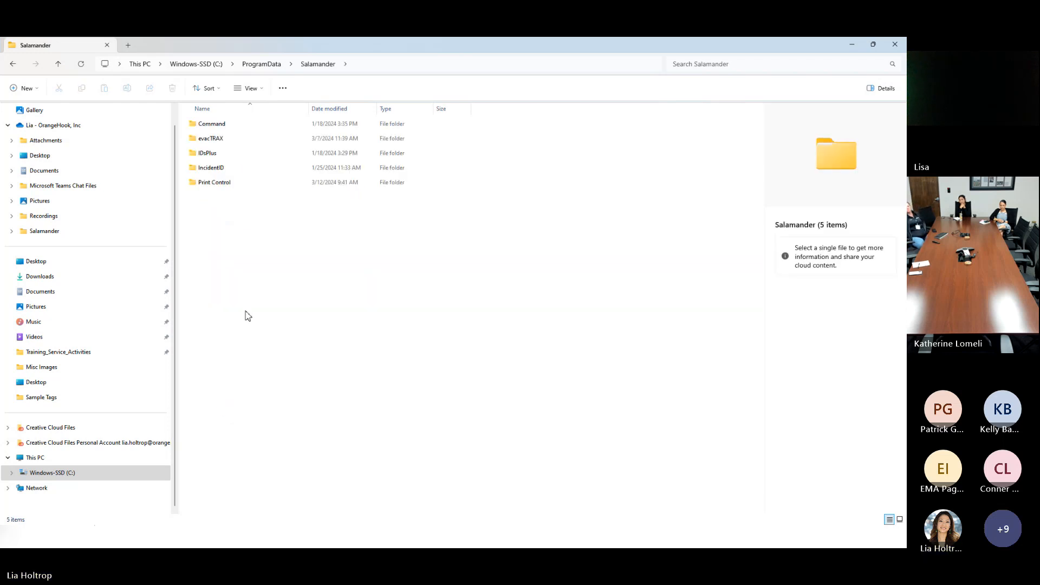
{"action": "double_click", "coordinate": [215, 152]}
{"action": "double_click", "coordinate": [214, 141]}
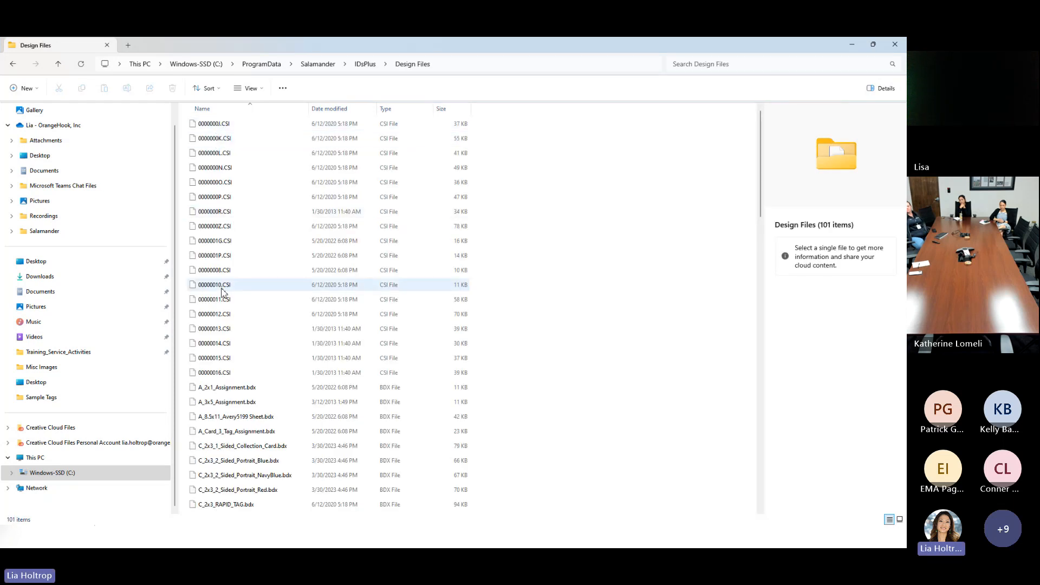
Step: Scroll through the Design Files list, then minimize Explorer and switch to the SalamanderLive sign-in page
{"action": "scroll", "coordinate": [271, 388], "scroll_direction": "down", "scroll_amount": 5}
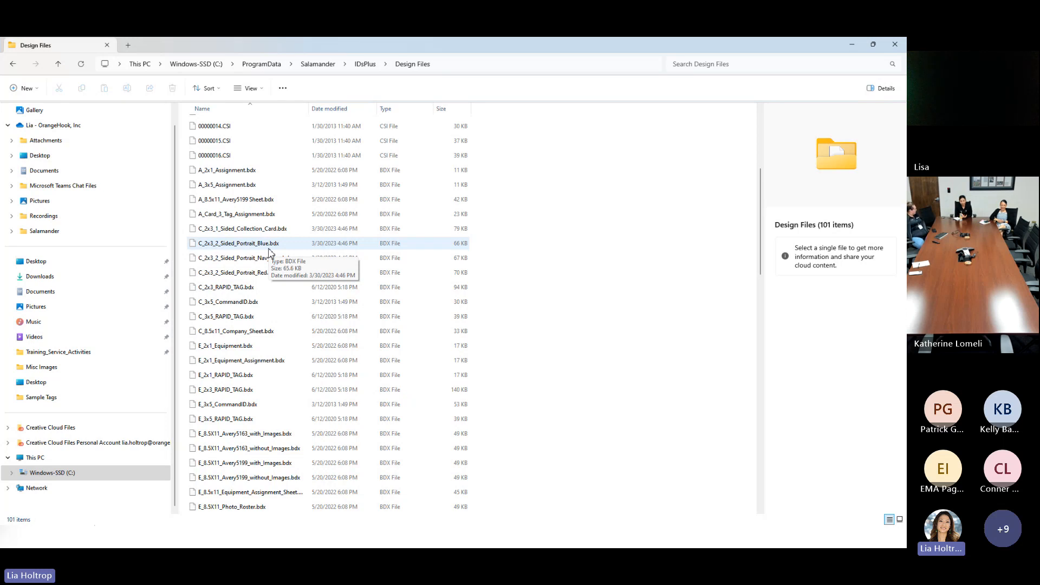
{"action": "scroll", "coordinate": [269, 252], "scroll_direction": "up", "scroll_amount": 2}
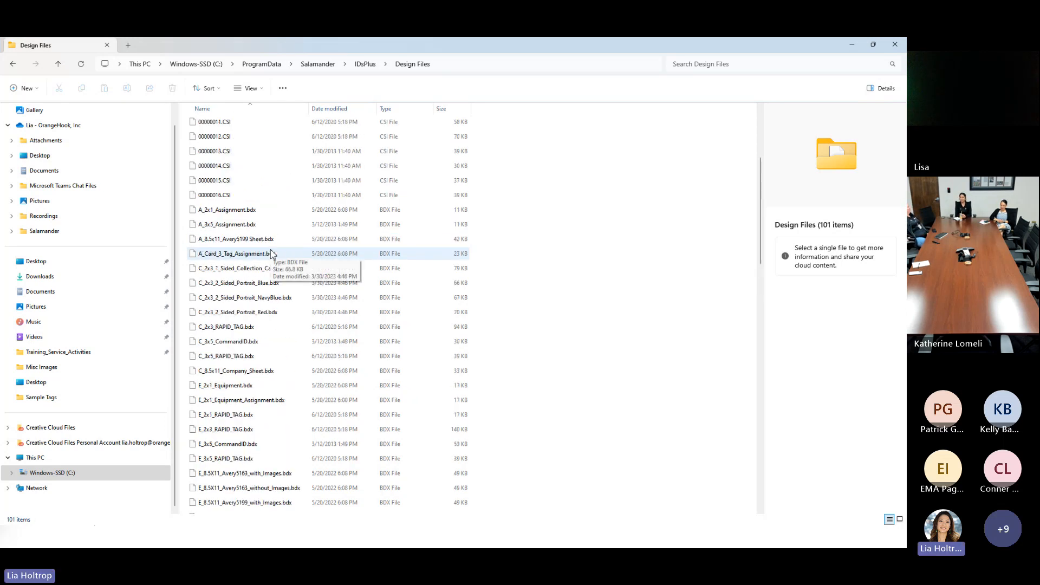
{"action": "scroll", "coordinate": [271, 254], "scroll_direction": "down", "scroll_amount": 3}
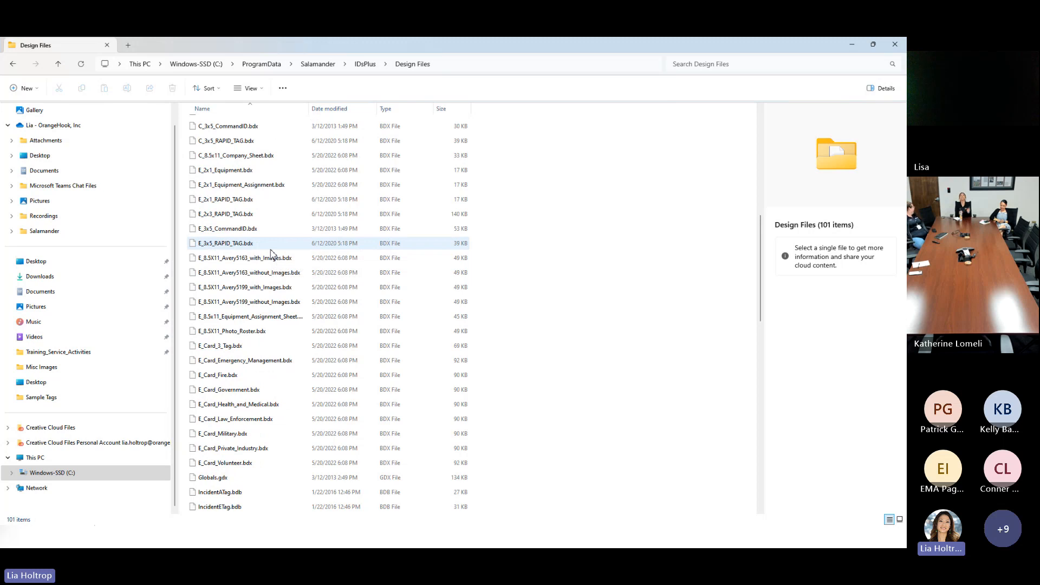
{"action": "scroll", "coordinate": [273, 255], "scroll_direction": "down", "scroll_amount": 6}
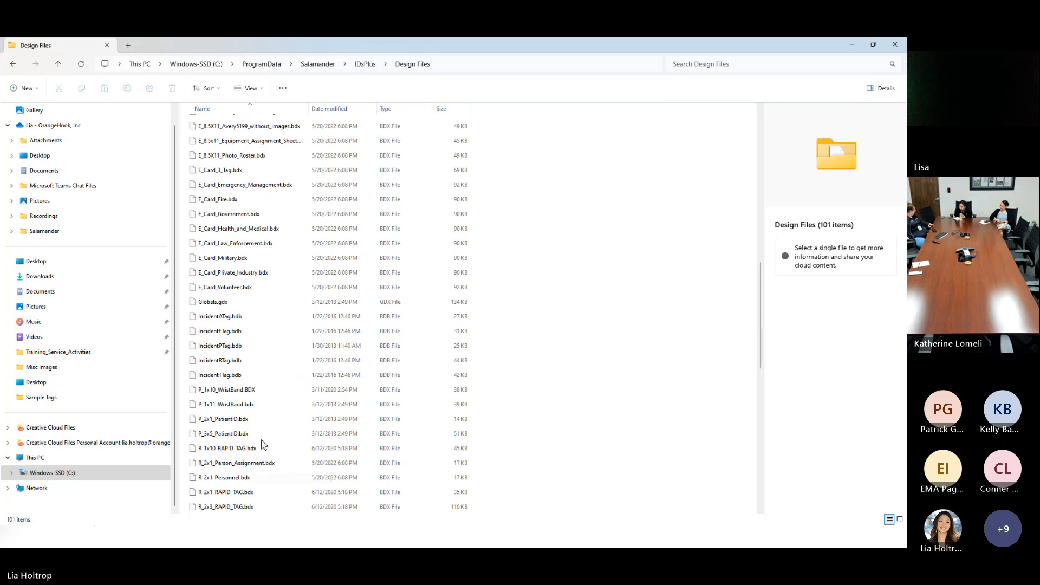
{"action": "left_click", "coordinate": [852, 46]}
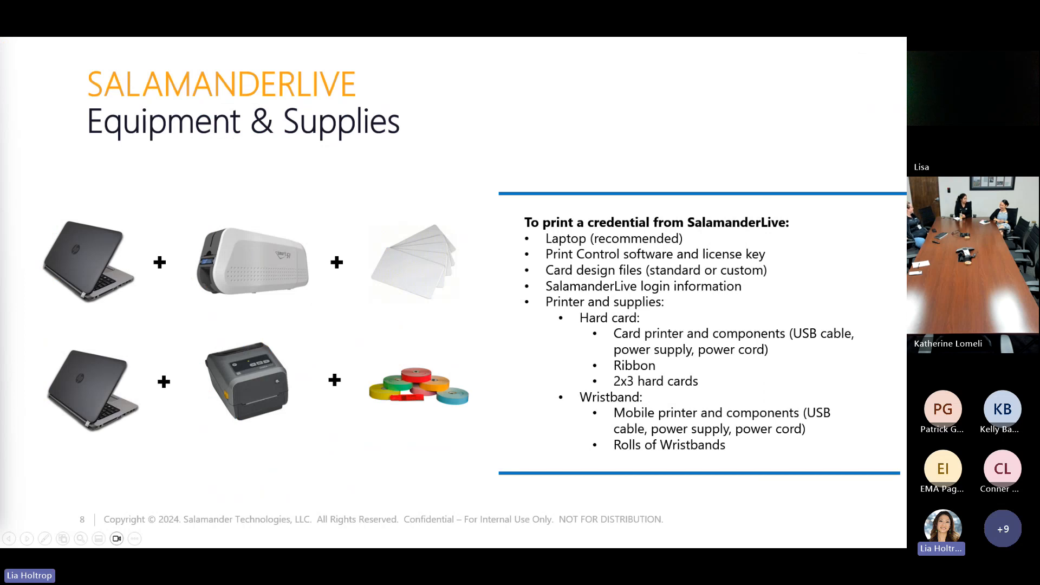
{"action": "key", "text": "alt+Tab"}
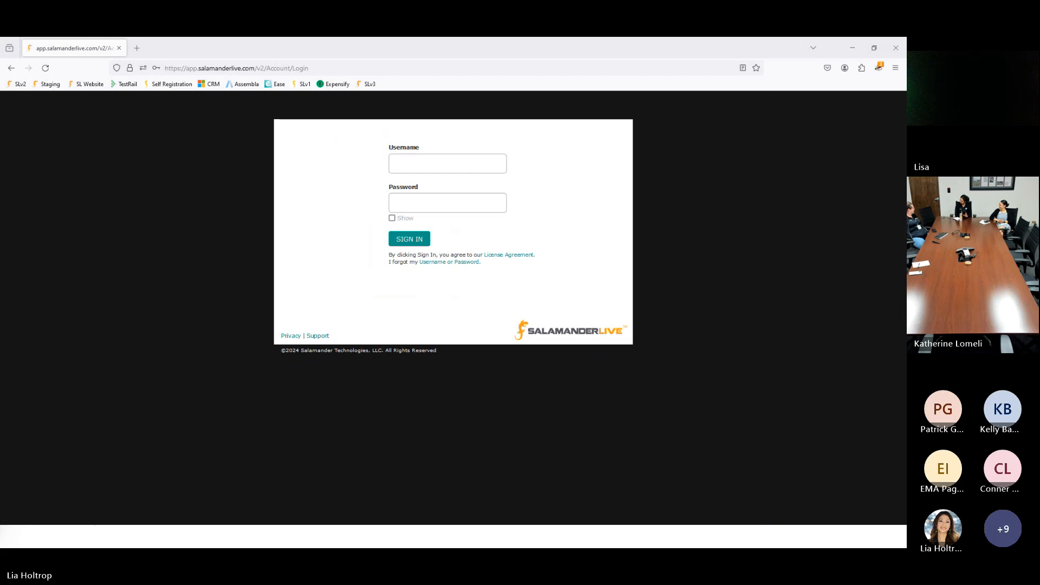
Step: Sign in to SalamanderLive with the saved trainer login
{"action": "left_click", "coordinate": [435, 163]}
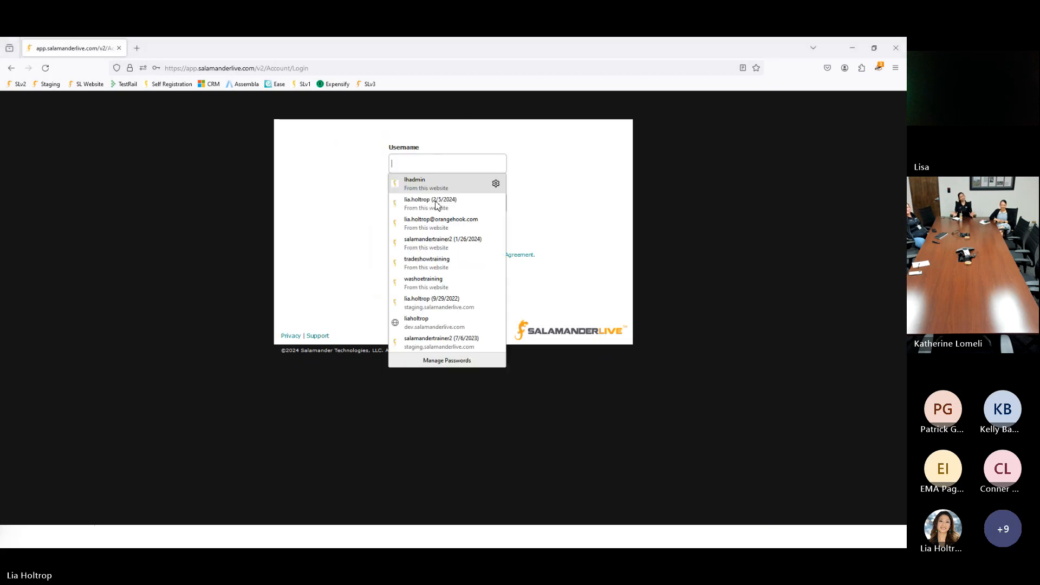
{"action": "left_click", "coordinate": [436, 243]}
{"action": "left_click", "coordinate": [409, 239]}
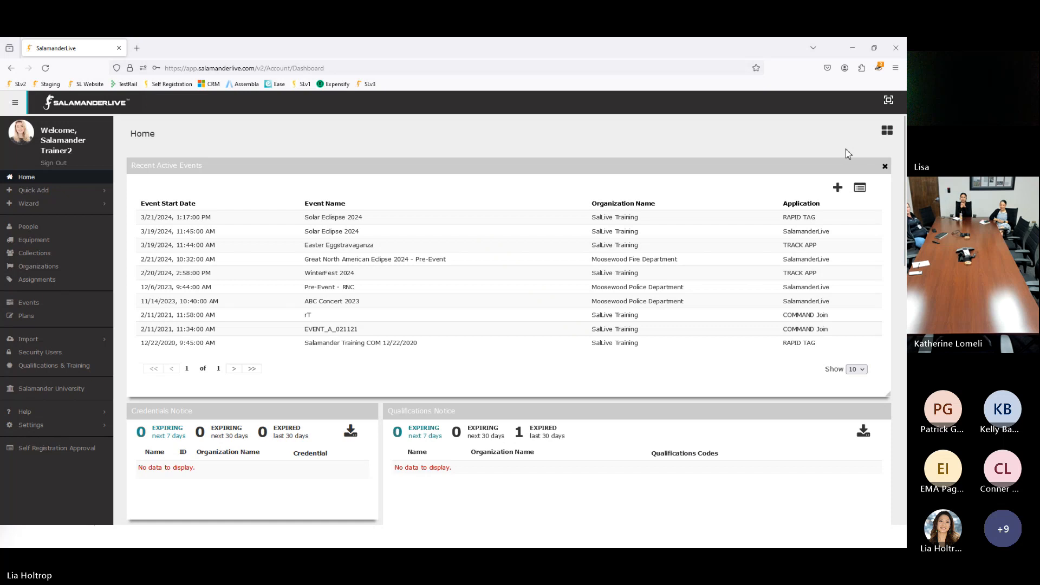
Step: Zoom the browser page to 120% and expand the Quick Add options
{"action": "left_click", "coordinate": [895, 68]}
{"action": "left_click", "coordinate": [876, 294]}
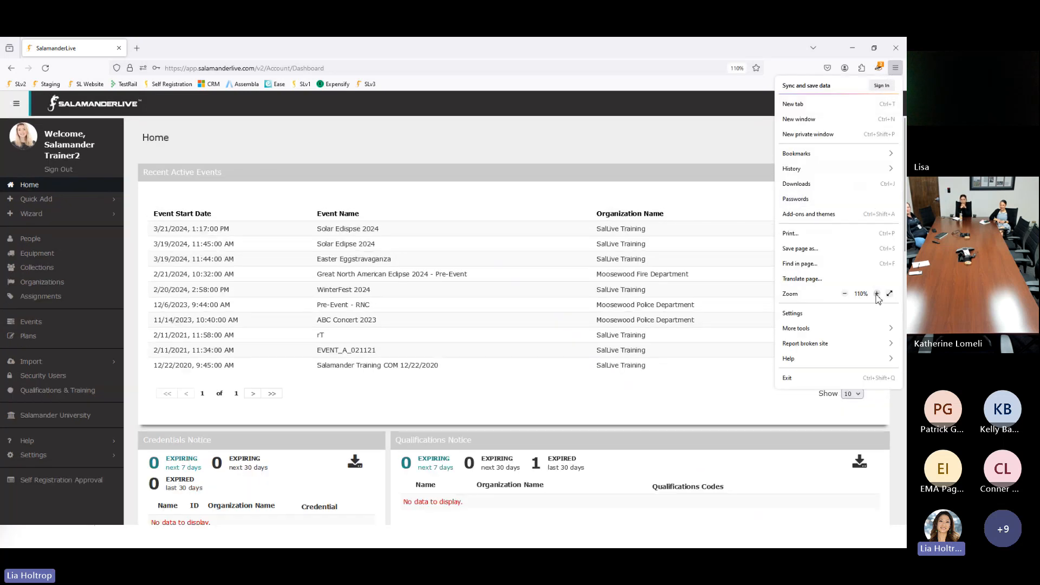
{"action": "left_click", "coordinate": [876, 294]}
{"action": "left_click", "coordinate": [235, 218]}
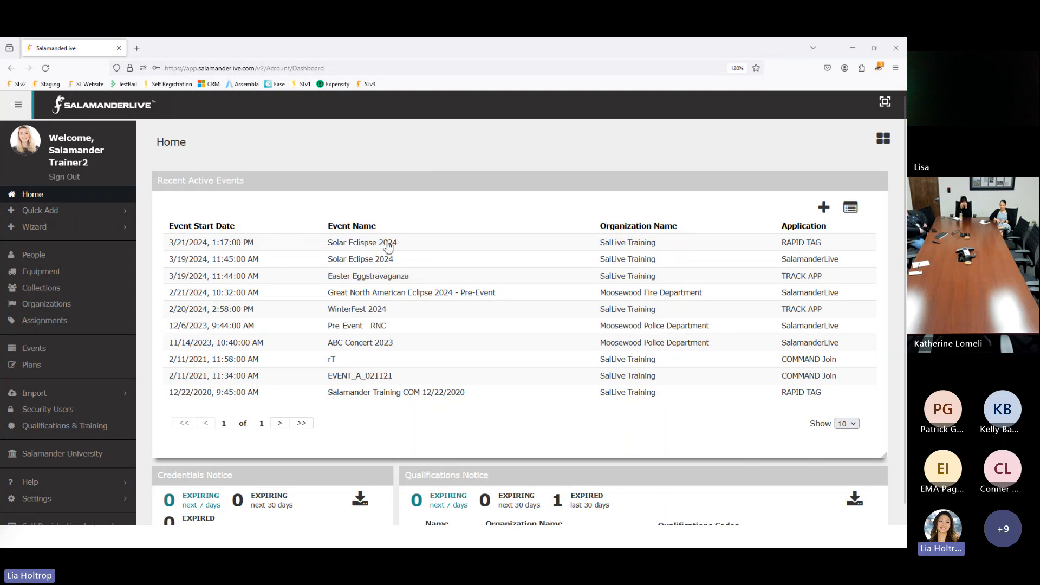
{"action": "left_click", "coordinate": [49, 212]}
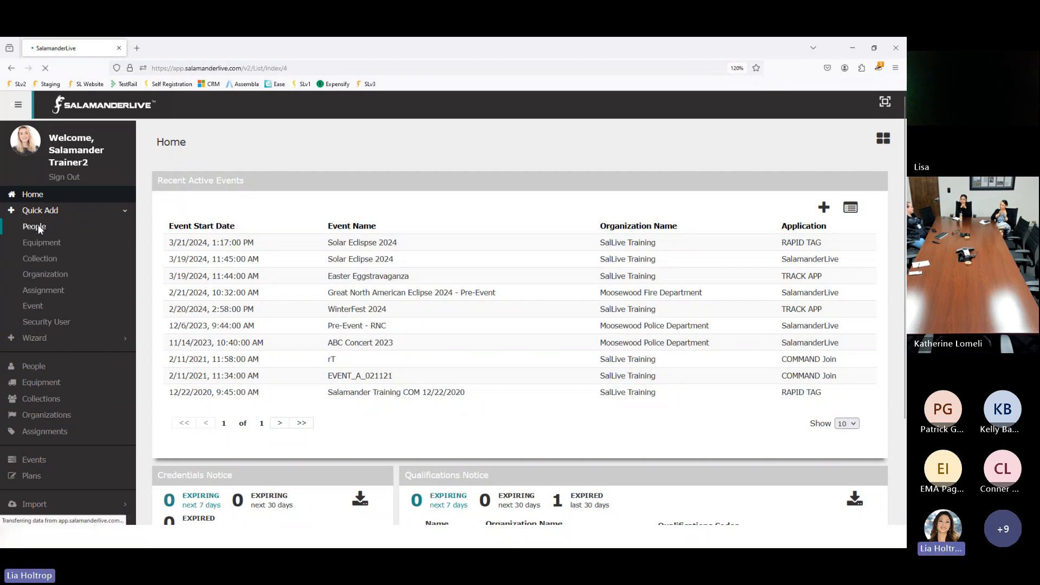
Step: Start a new person and set the organization to Moosewood Emergency Management
{"action": "left_click", "coordinate": [38, 226]}
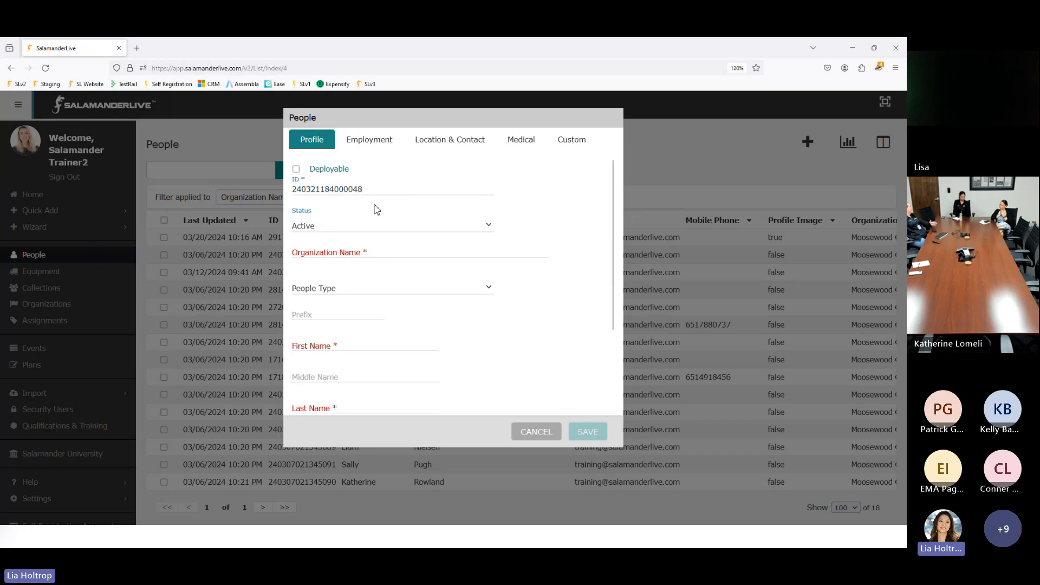
{"action": "left_click", "coordinate": [347, 251]}
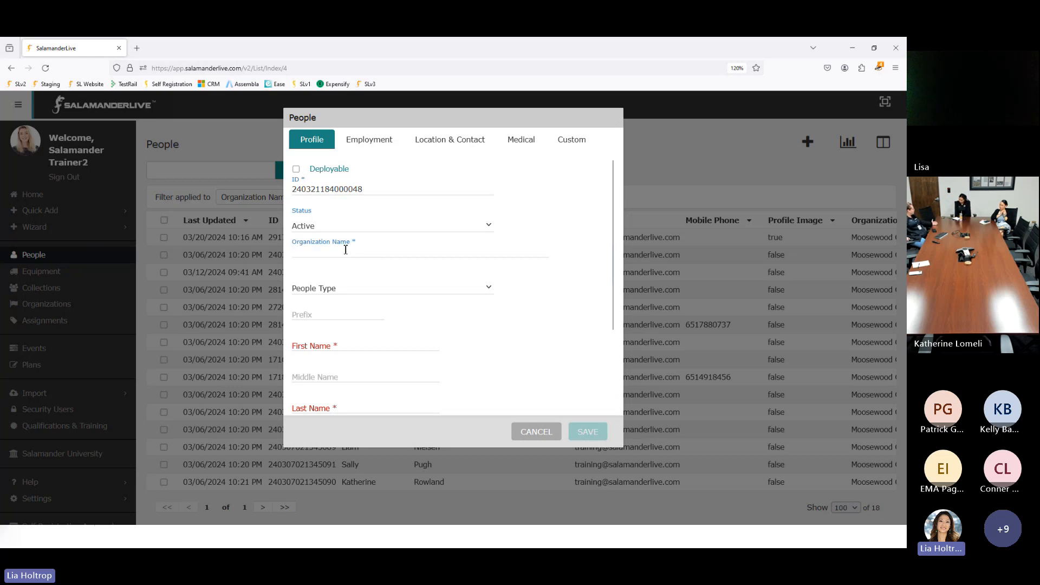
{"action": "type", "text": "vo"}
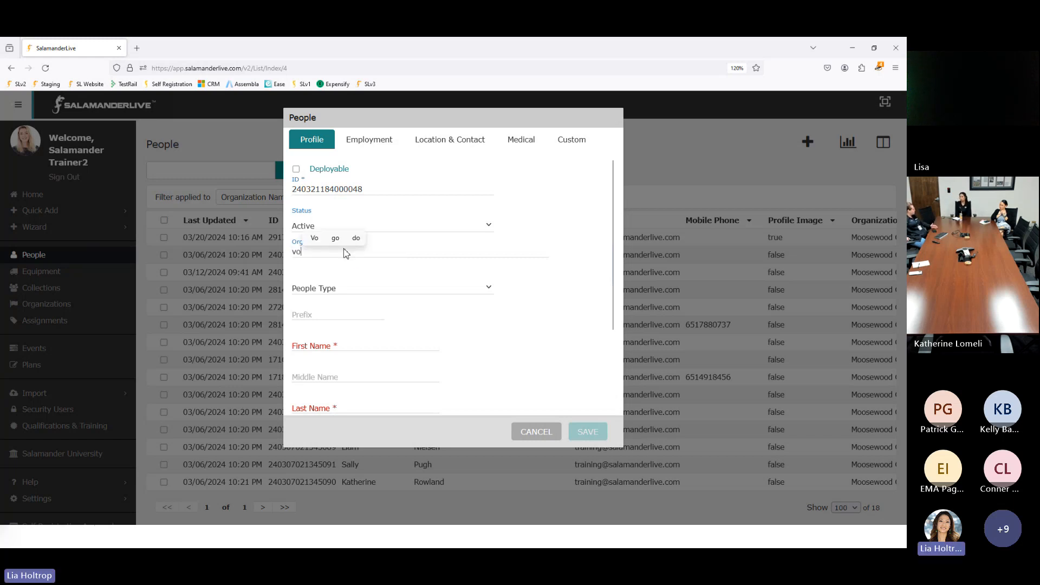
{"action": "type", "text": "u"}
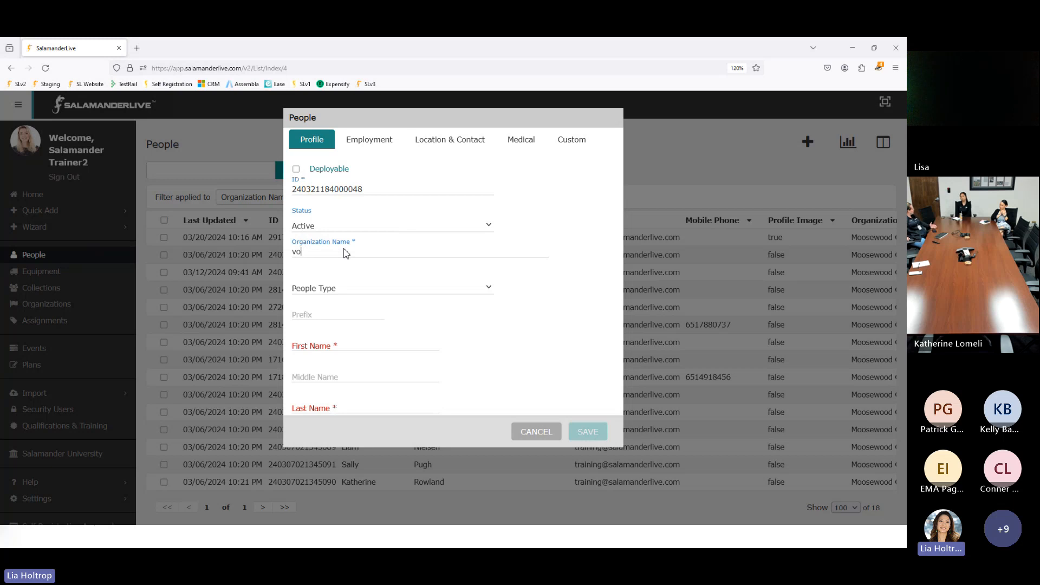
{"action": "type", "text": "lu"}
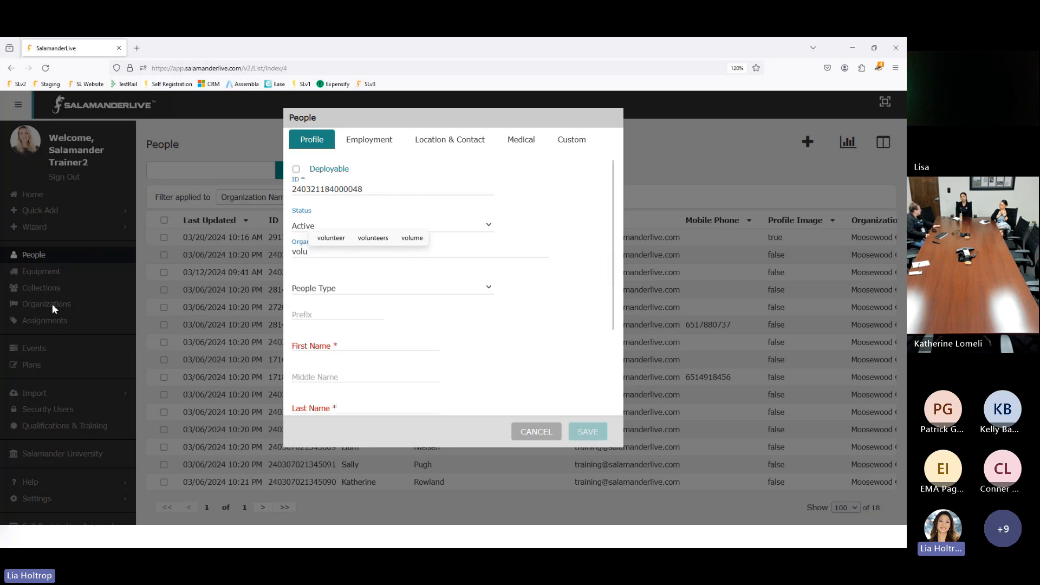
{"action": "key", "text": "BackSpace"}
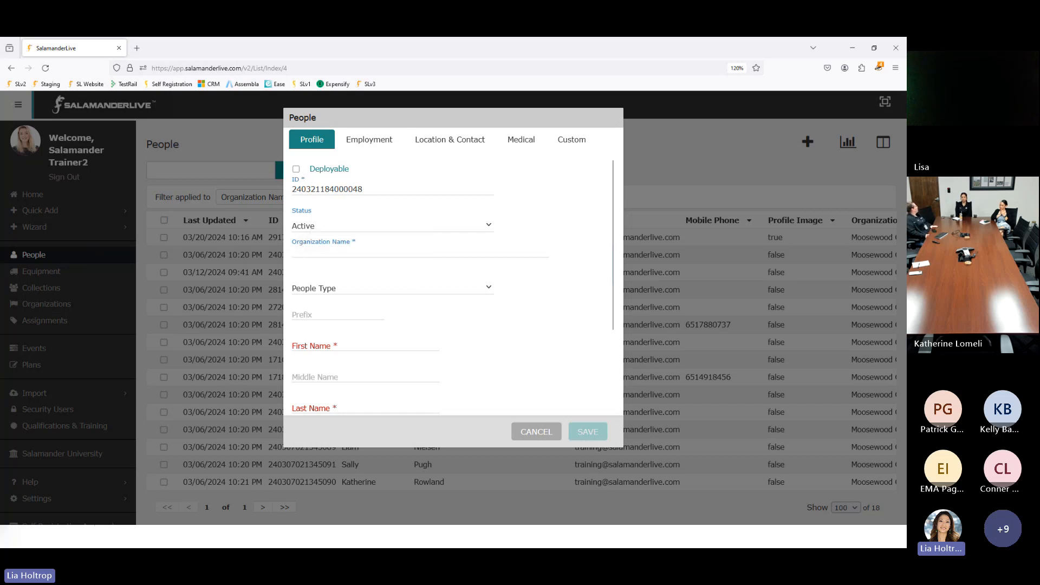
{"action": "type", "text": "moo"}
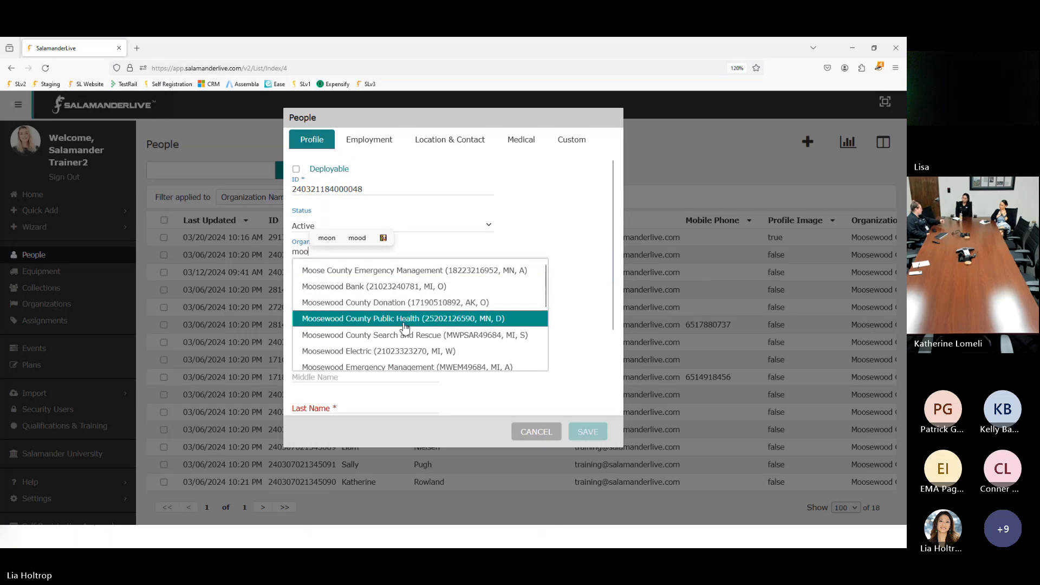
{"action": "scroll", "coordinate": [422, 340], "scroll_direction": "down", "scroll_amount": 2}
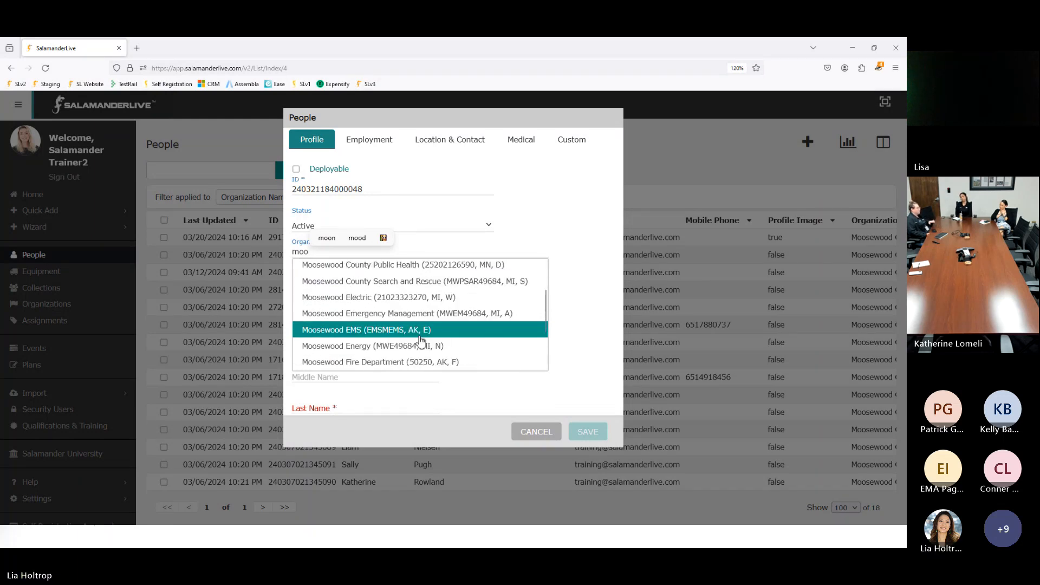
{"action": "scroll", "coordinate": [421, 339], "scroll_direction": "down", "scroll_amount": 2}
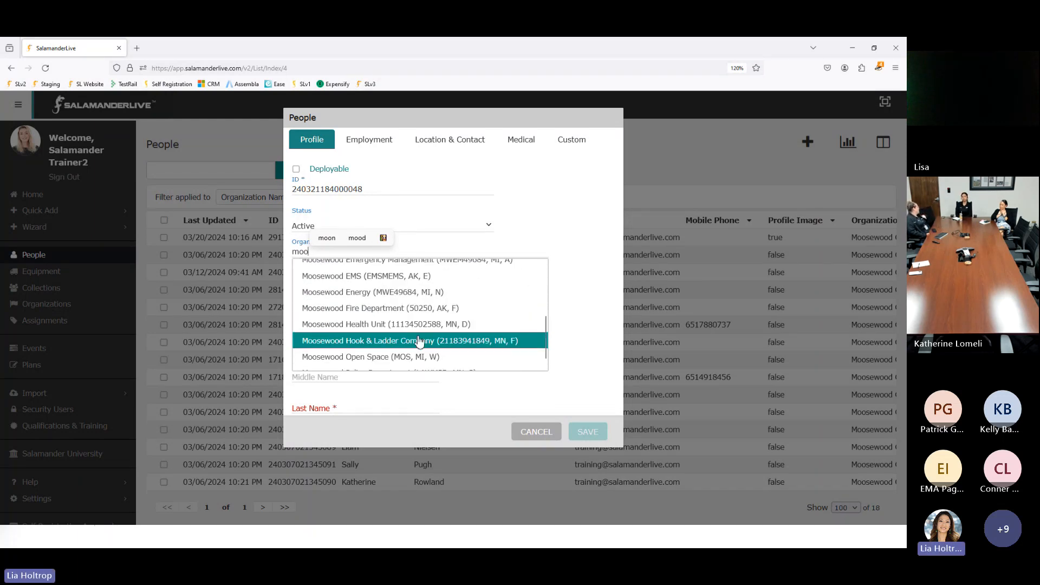
{"action": "scroll", "coordinate": [414, 332], "scroll_direction": "down", "scroll_amount": 1}
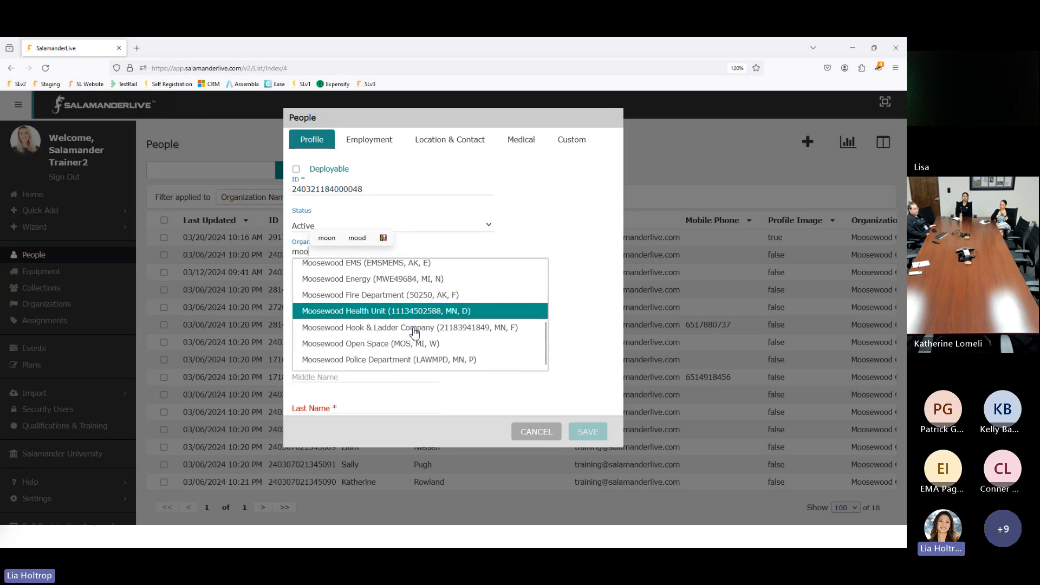
{"action": "scroll", "coordinate": [411, 332], "scroll_direction": "up", "scroll_amount": 5}
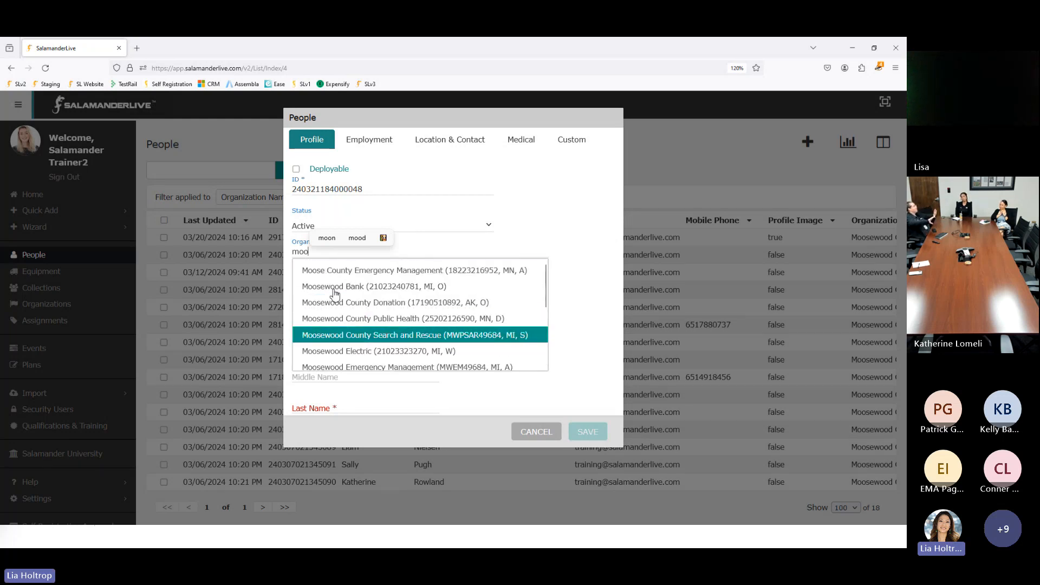
{"action": "scroll", "coordinate": [335, 293], "scroll_direction": "down", "scroll_amount": 1}
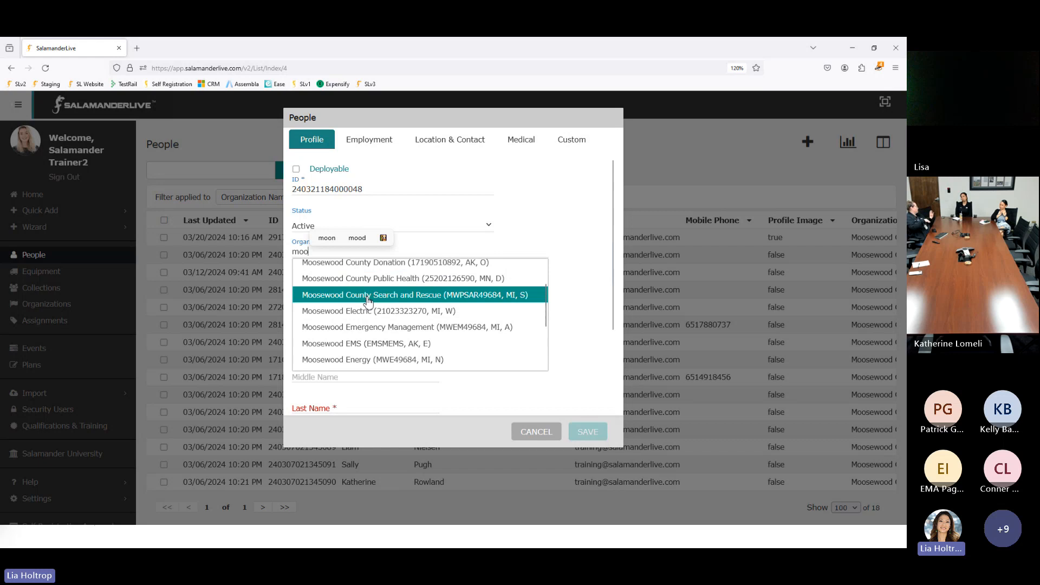
{"action": "left_click", "coordinate": [370, 328]}
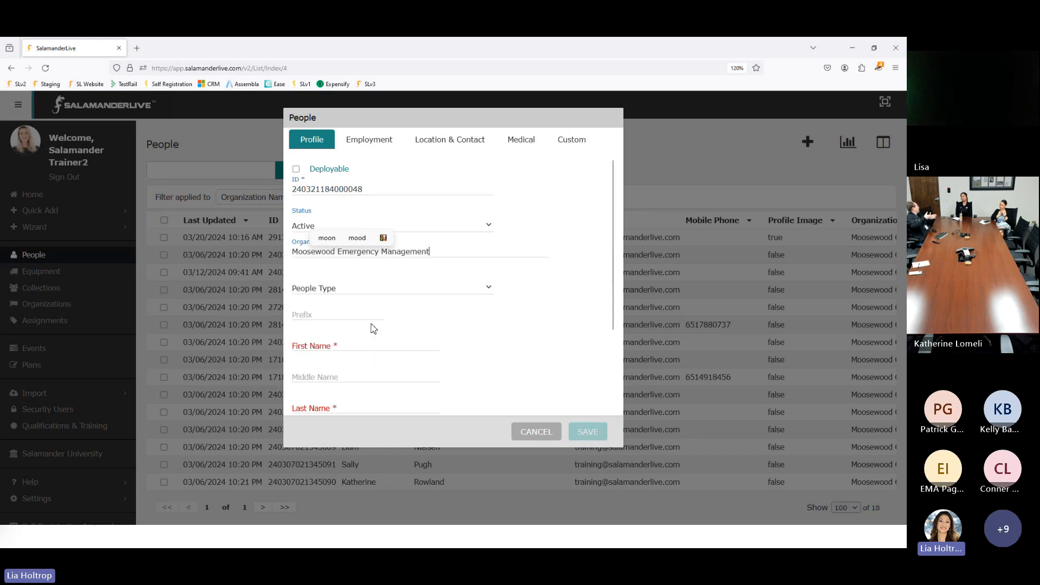
Step: Enter the new person's first name and last name
{"action": "left_click", "coordinate": [344, 344]}
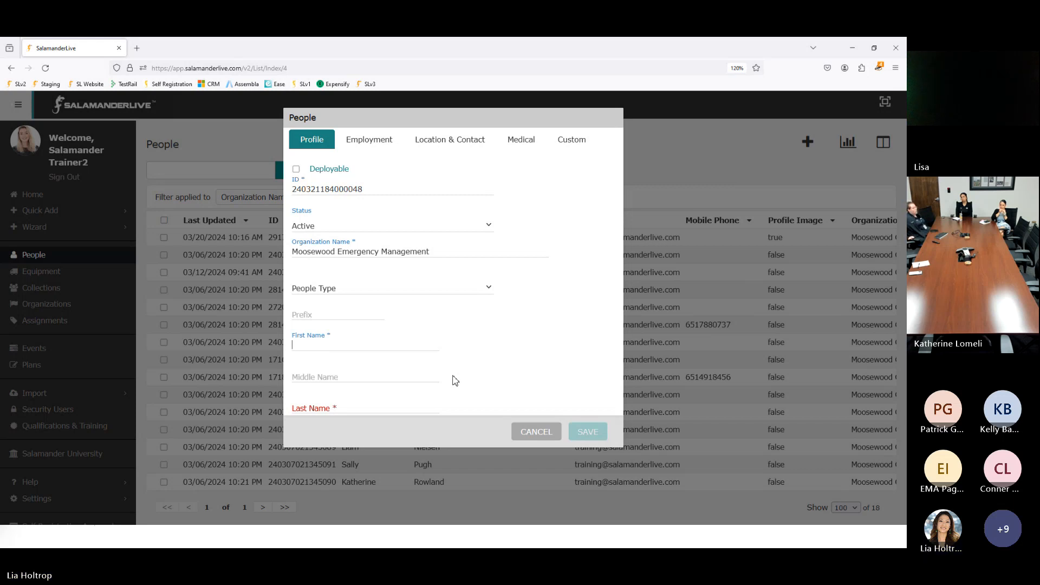
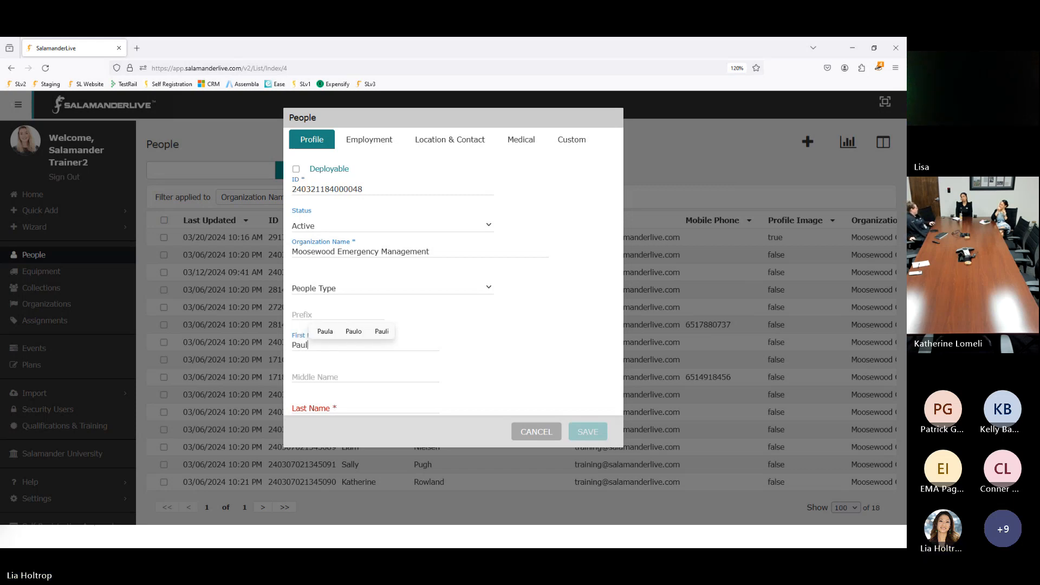
{"action": "scroll", "coordinate": [379, 398], "scroll_direction": "down", "scroll_amount": 2}
{"action": "left_click", "coordinate": [319, 355]}
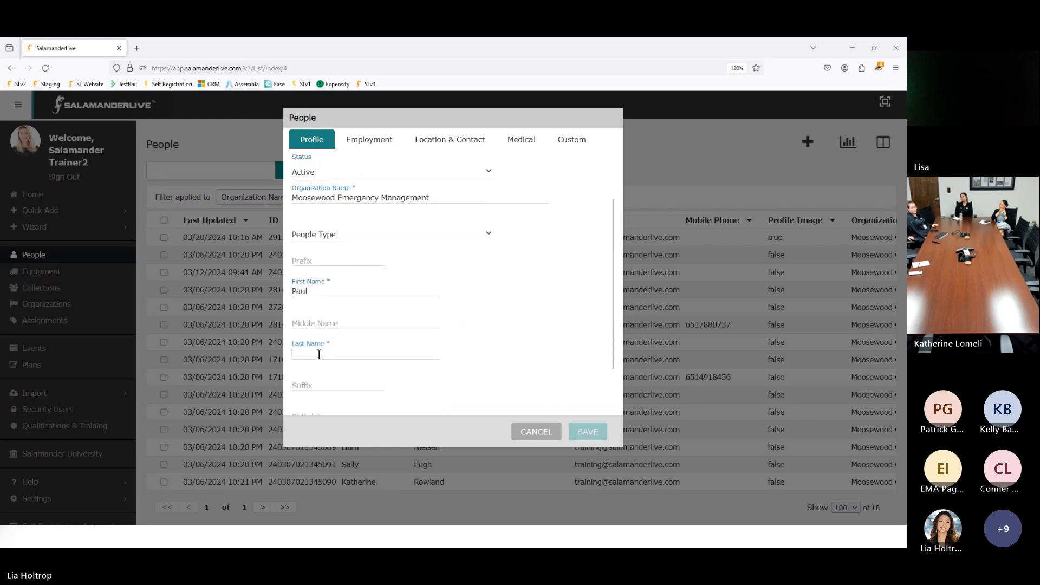
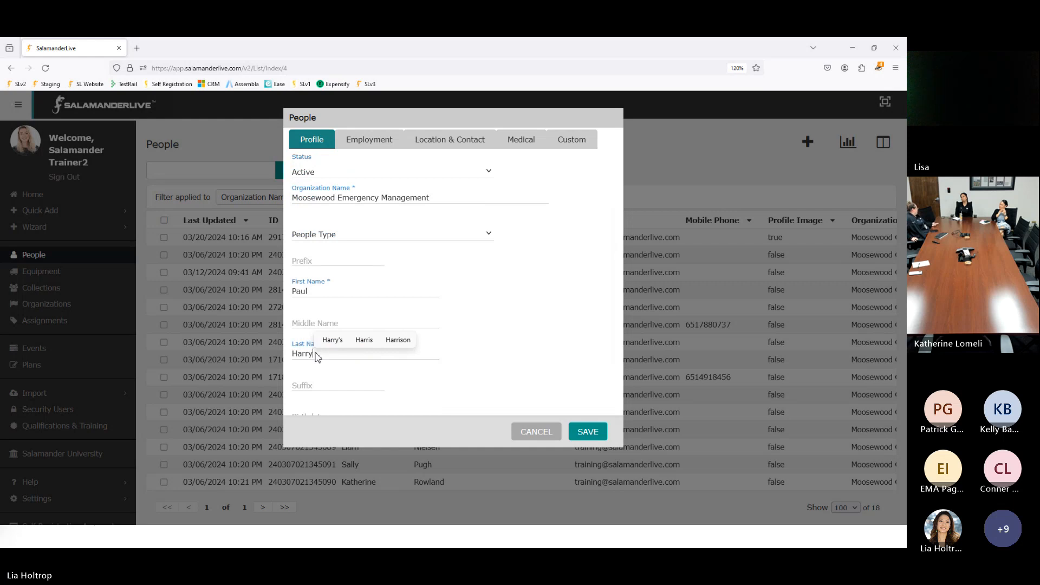
{"action": "scroll", "coordinate": [348, 287], "scroll_direction": "down", "scroll_amount": 2}
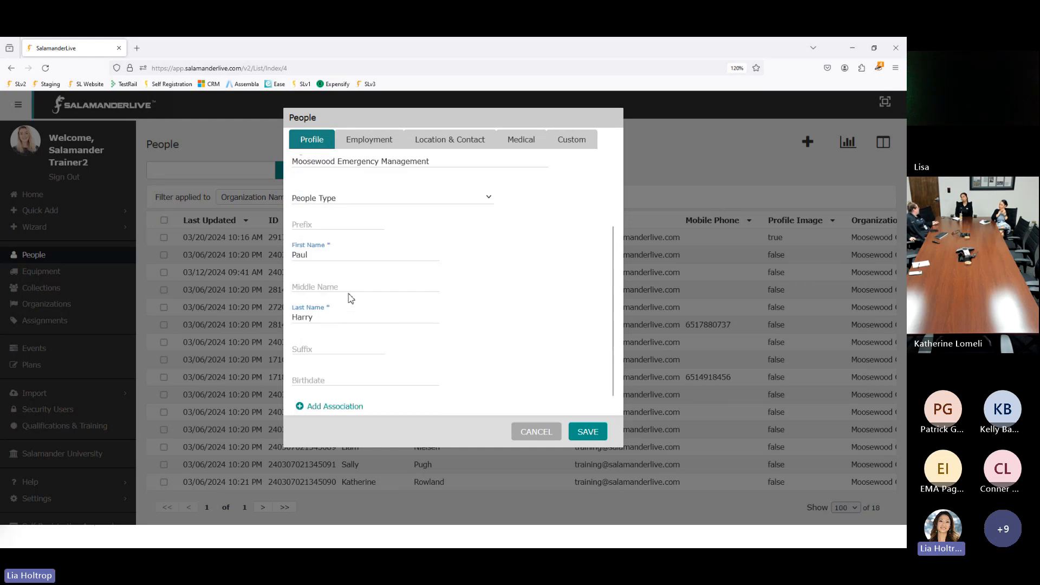
Step: On the Employment tab, set the title to IT after clearing the mistyped Station entry
{"action": "left_click", "coordinate": [382, 142]}
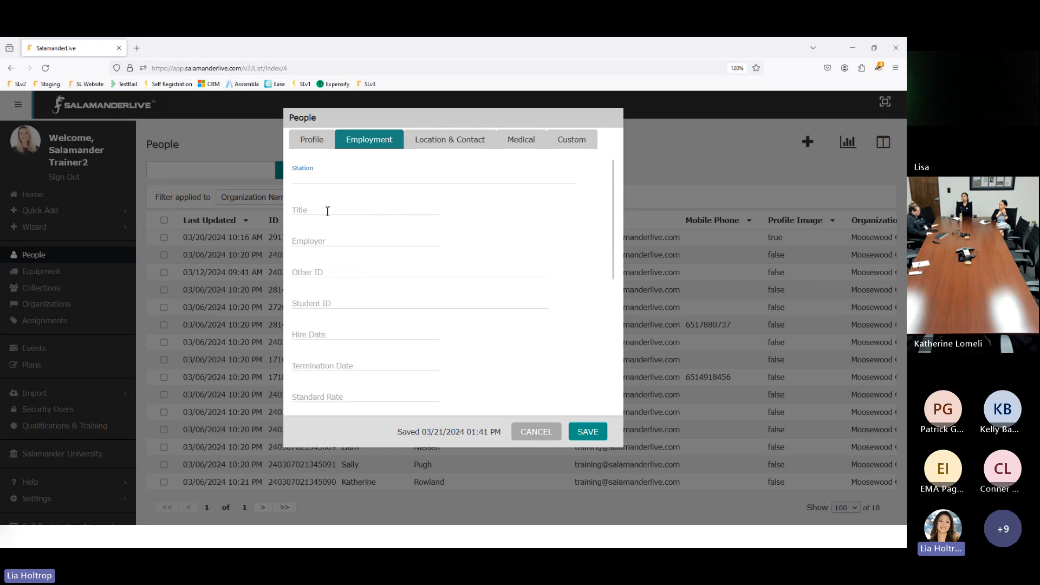
{"action": "type", "text": "IT"}
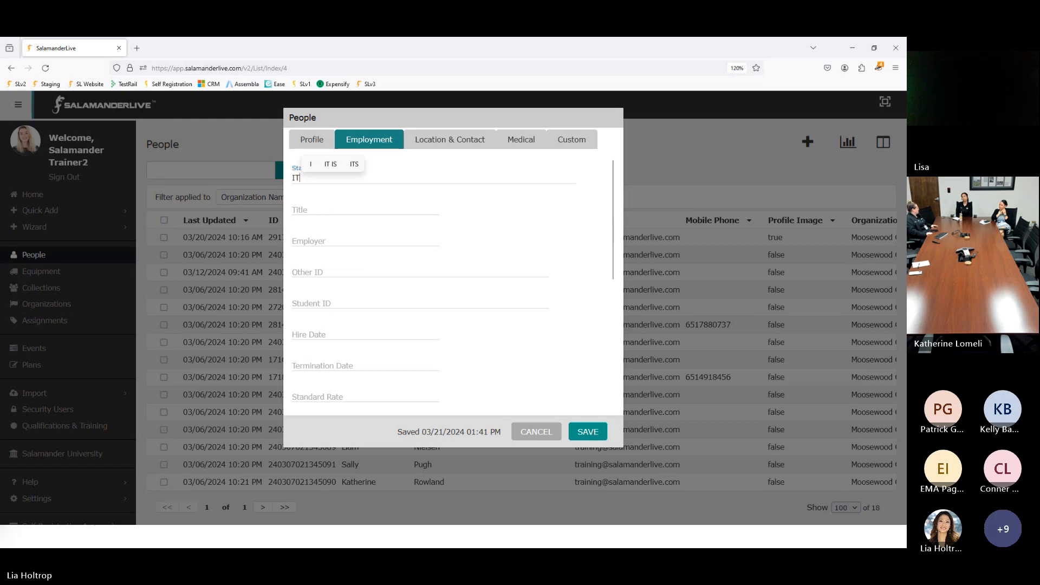
{"action": "key", "text": "BackSpace"}
{"action": "key", "text": "BackSpace"}
{"action": "left_click", "coordinate": [328, 204]}
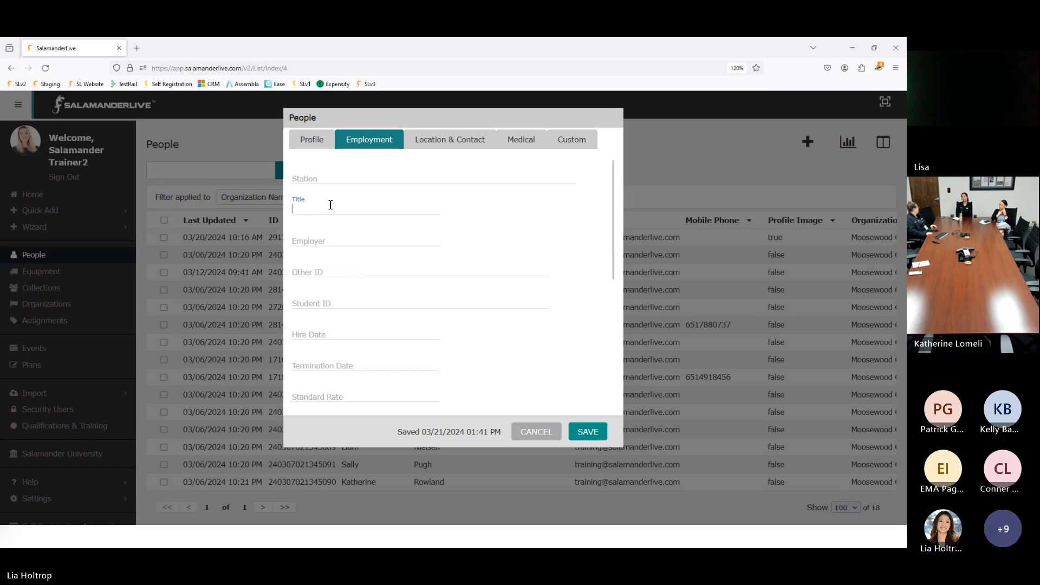
{"action": "type", "text": "IT"}
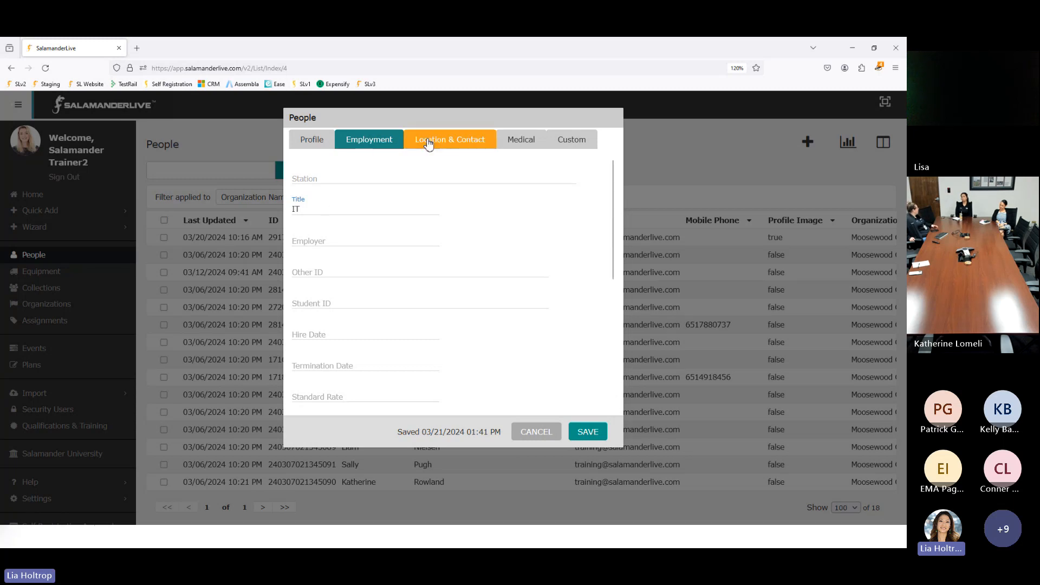
Step: Enter the person's mobile phone number under Location & Contact and save the record
{"action": "left_click", "coordinate": [449, 140]}
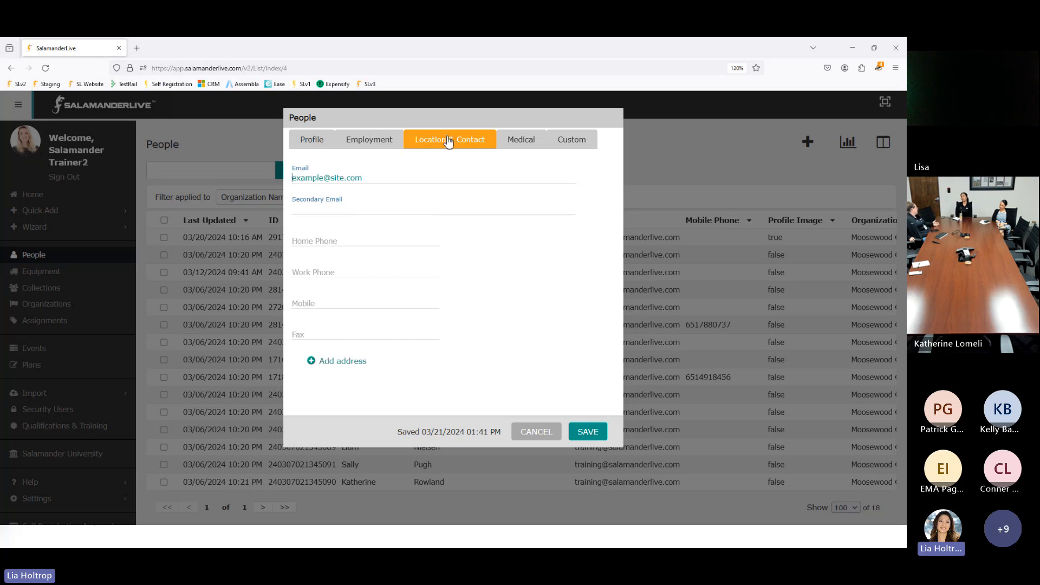
{"action": "left_click", "coordinate": [301, 301]}
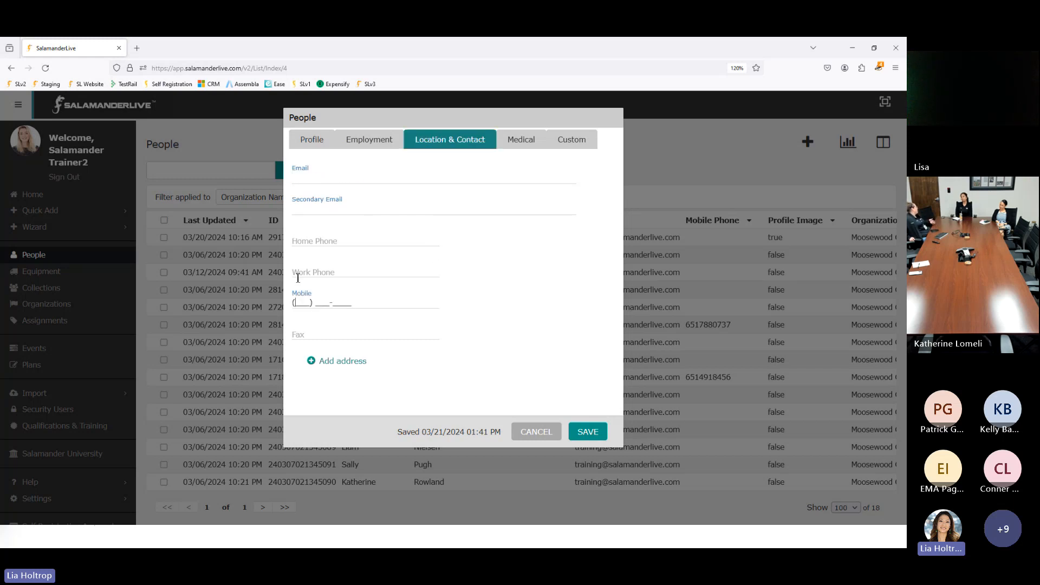
{"action": "type", "text": "555) 555-5555"}
{"action": "left_click", "coordinate": [589, 433]}
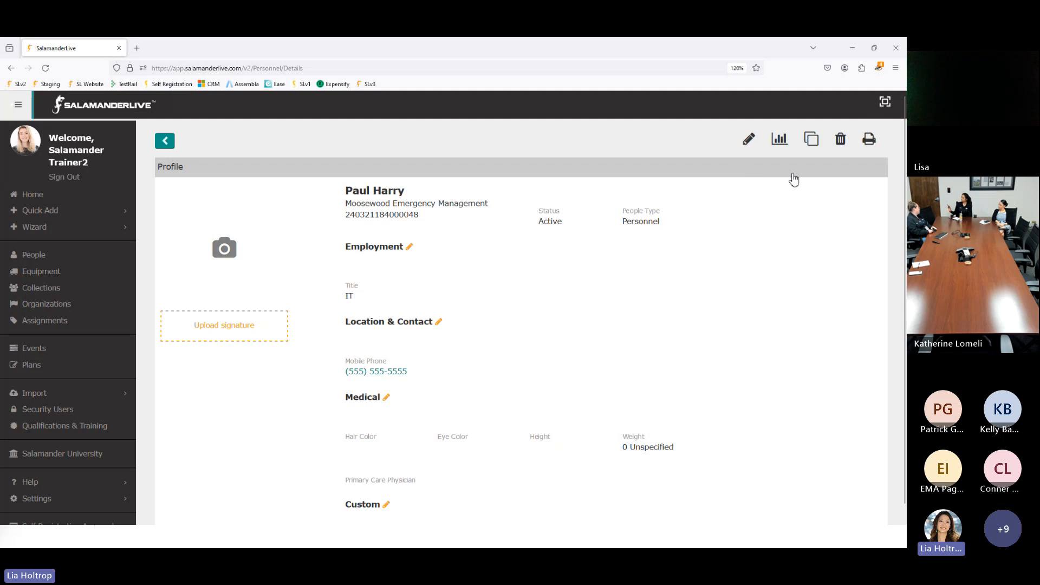
Step: Set up printing with Microsoft Print to PDF as printer and R_1x10_RAPID_TAG as design
{"action": "left_click", "coordinate": [869, 142]}
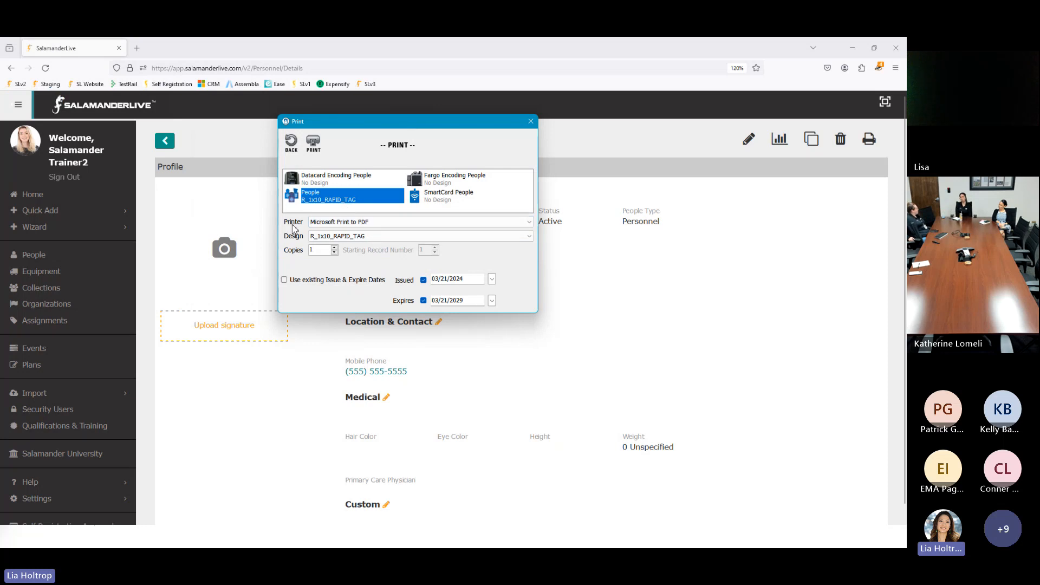
{"action": "left_click", "coordinate": [406, 221]}
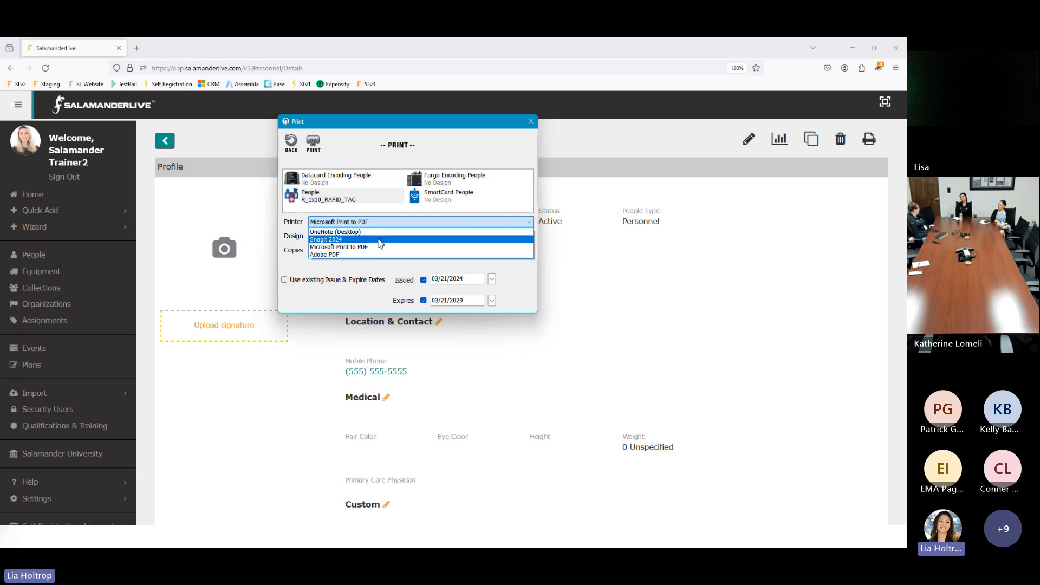
{"action": "left_click", "coordinate": [371, 247]}
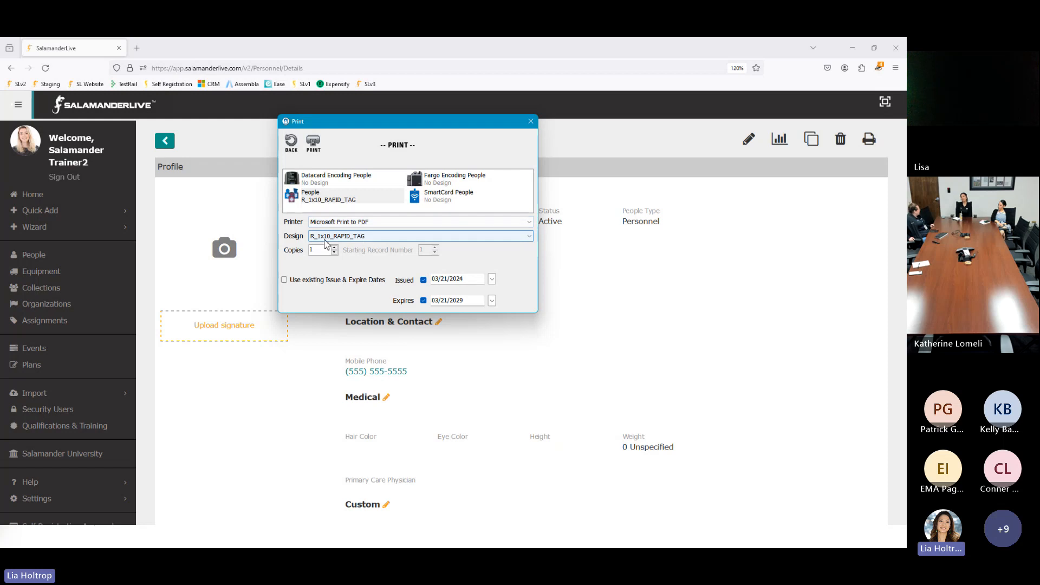
{"action": "left_click", "coordinate": [375, 237]}
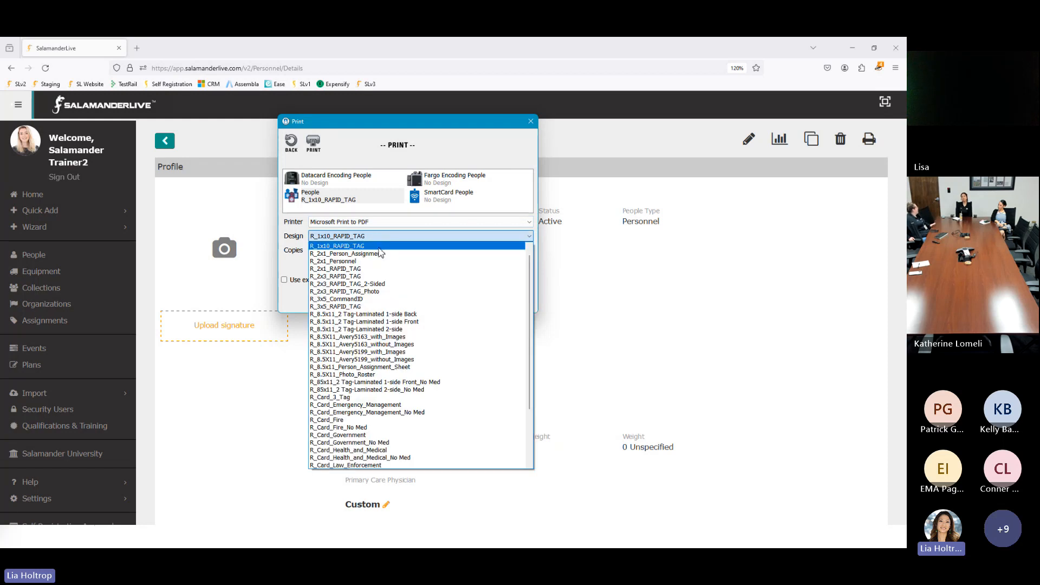
{"action": "left_click", "coordinate": [291, 250]}
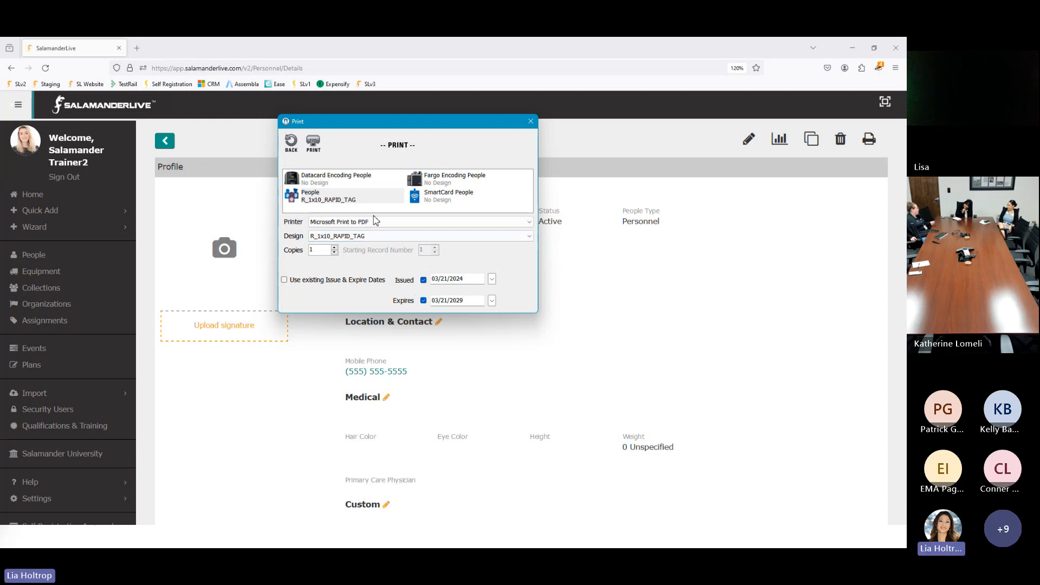
Step: Print the card to a Desktop PDF named '1x10 SL', then move the Design Files window aside
{"action": "left_click", "coordinate": [315, 143]}
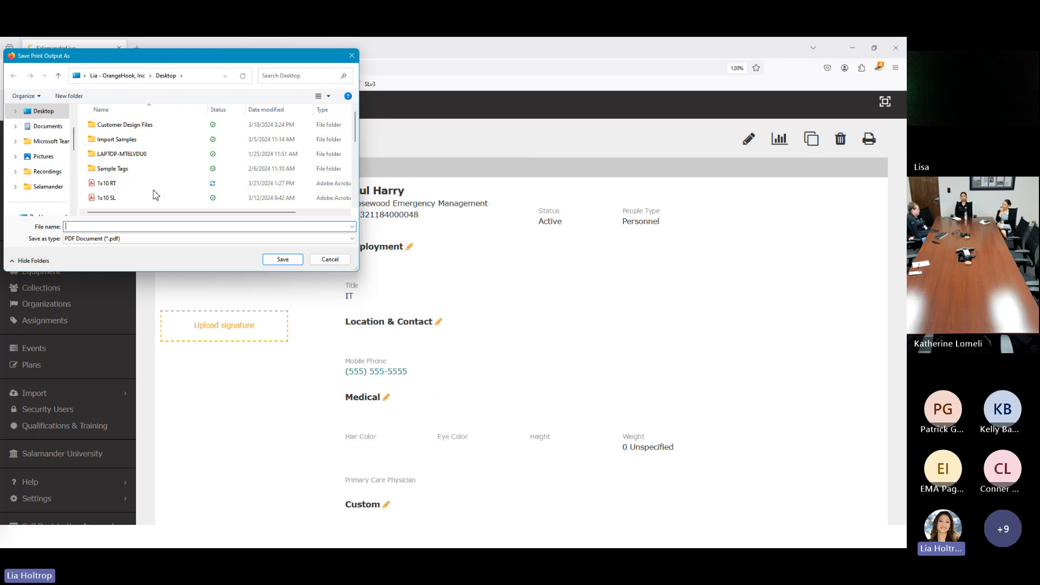
{"action": "type", "text": "1"}
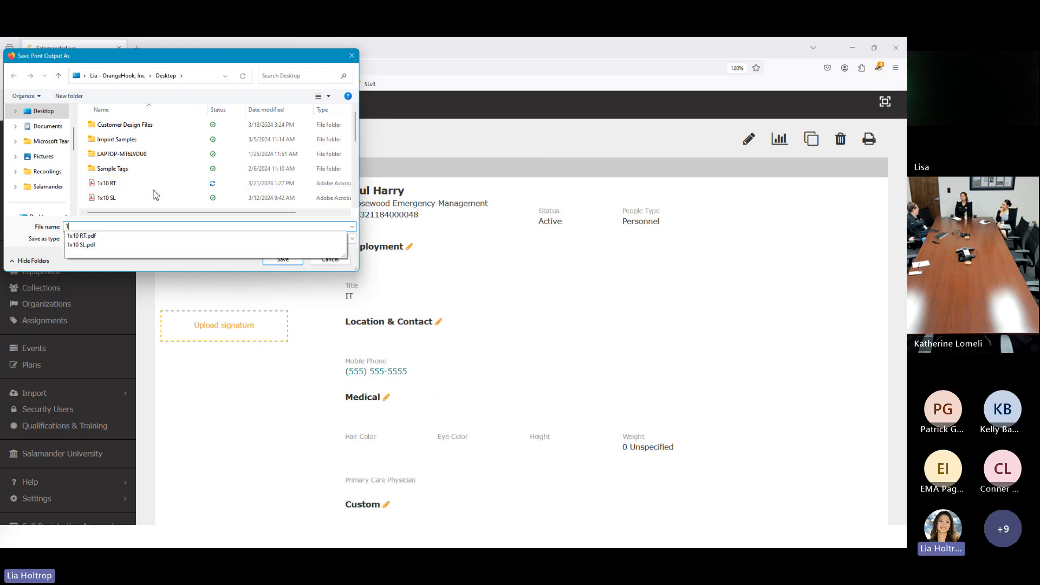
{"action": "type", "text": "x10 SL 2"}
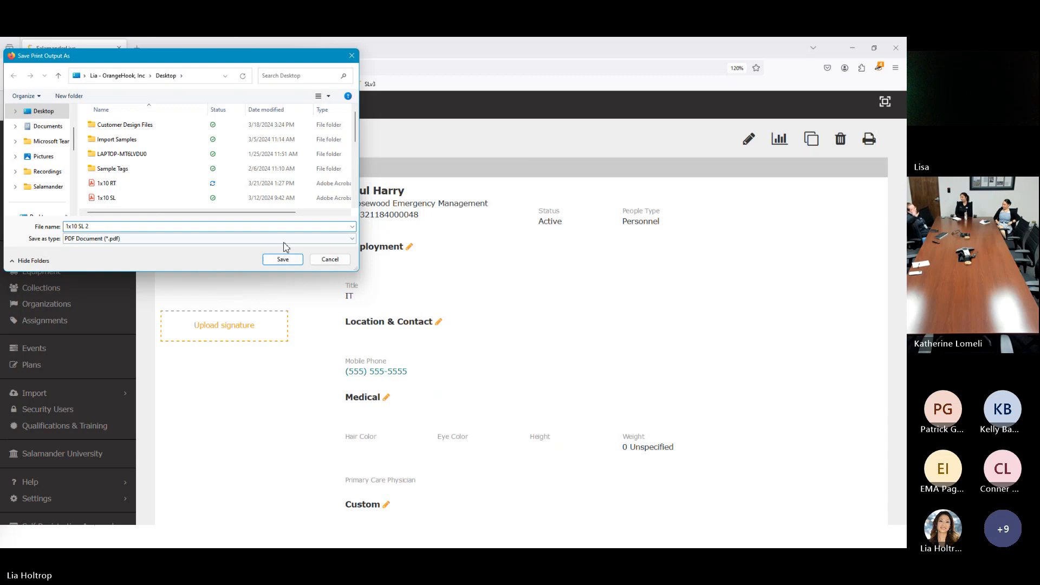
{"action": "left_click", "coordinate": [283, 259]}
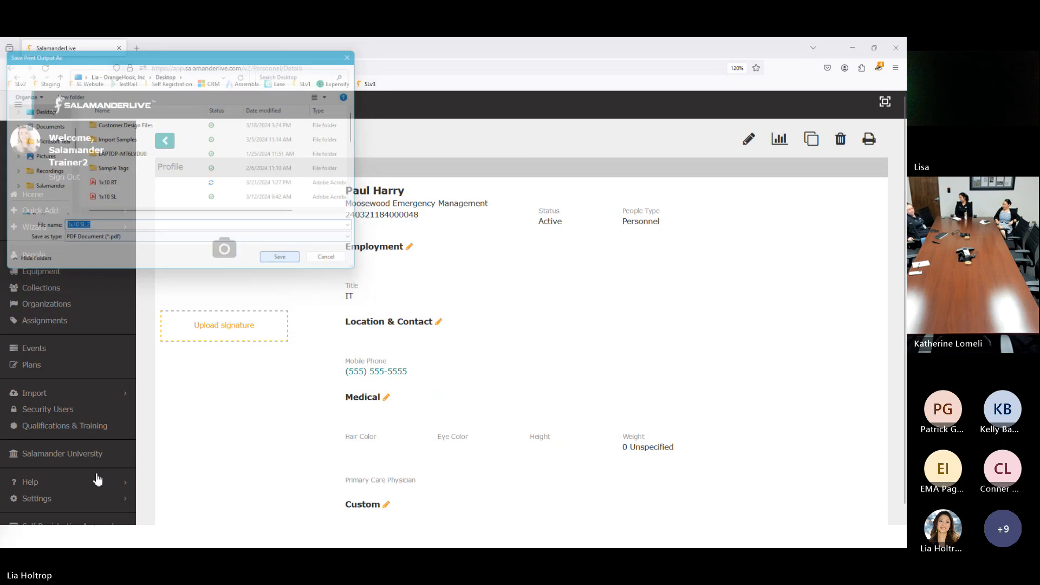
{"action": "left_click", "coordinate": [458, 536]}
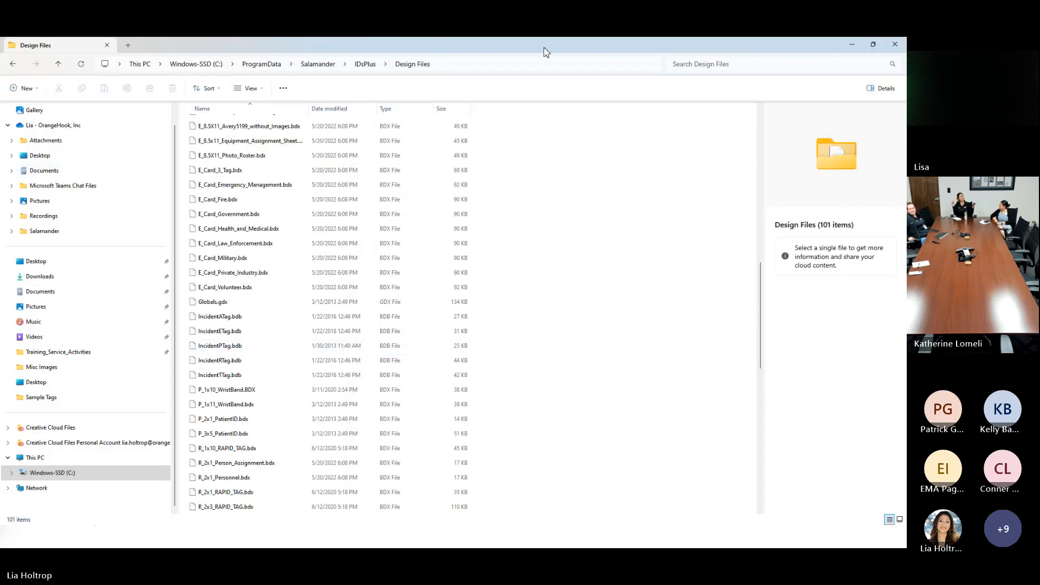
{"action": "left_click_drag", "start_coordinate": [594, 50], "coordinate": [590, 38]}
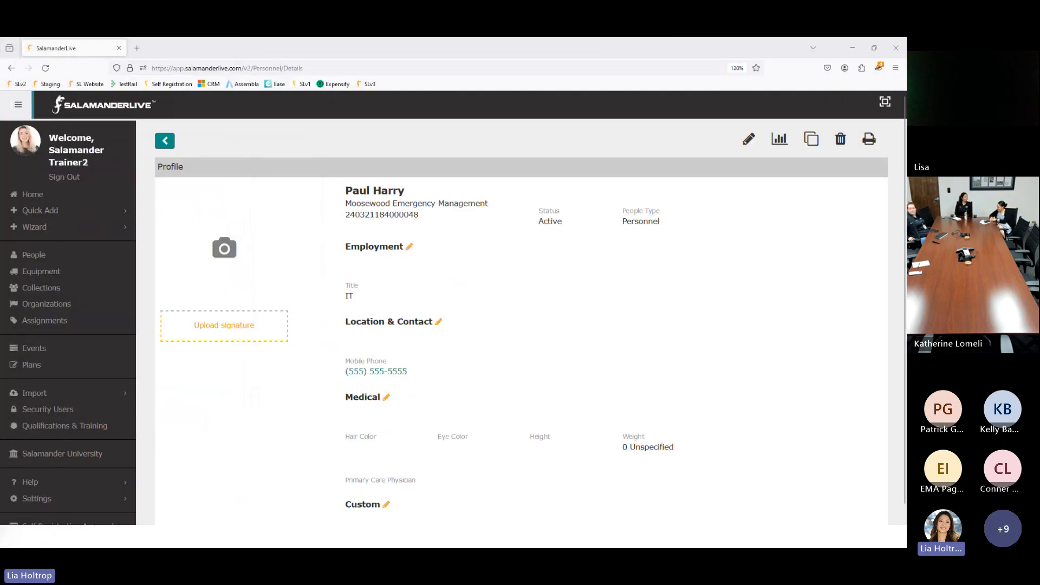